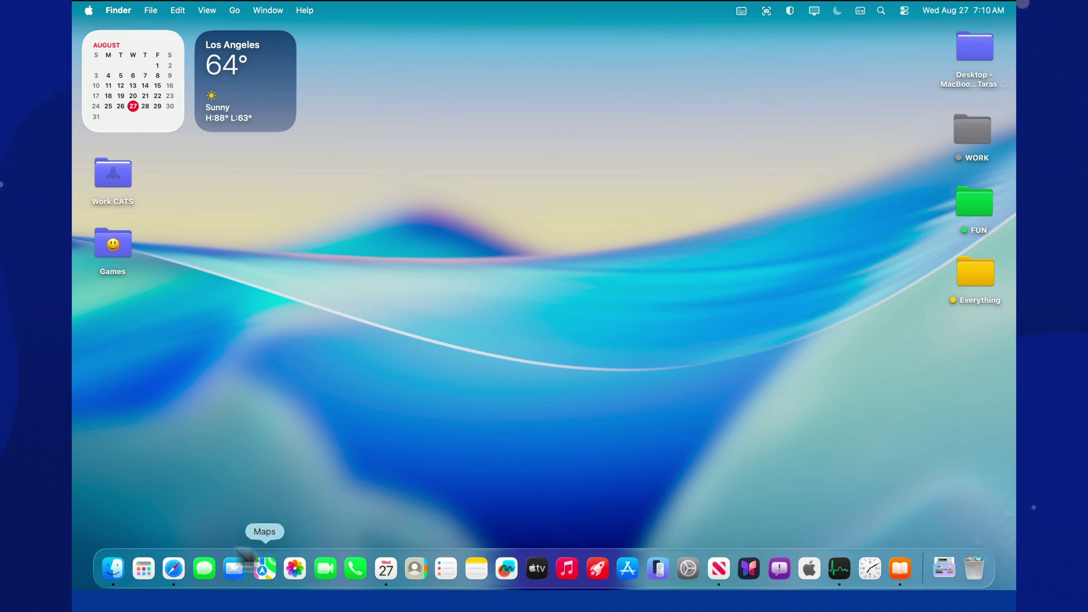
Launch Books from the Apps panel and scroll the Home page
left_click(137, 564)
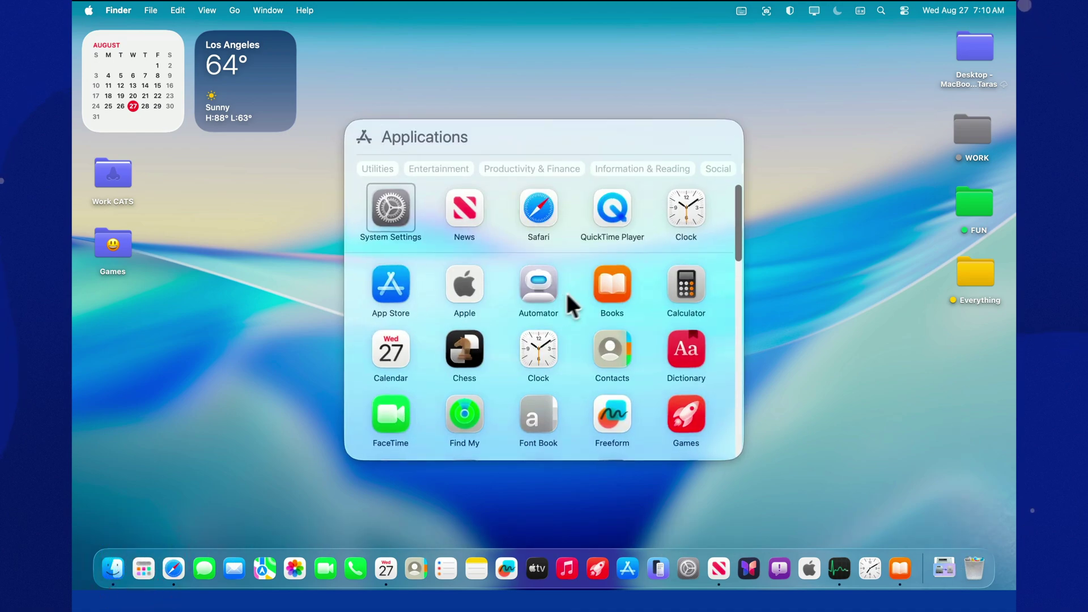
left_click(606, 283)
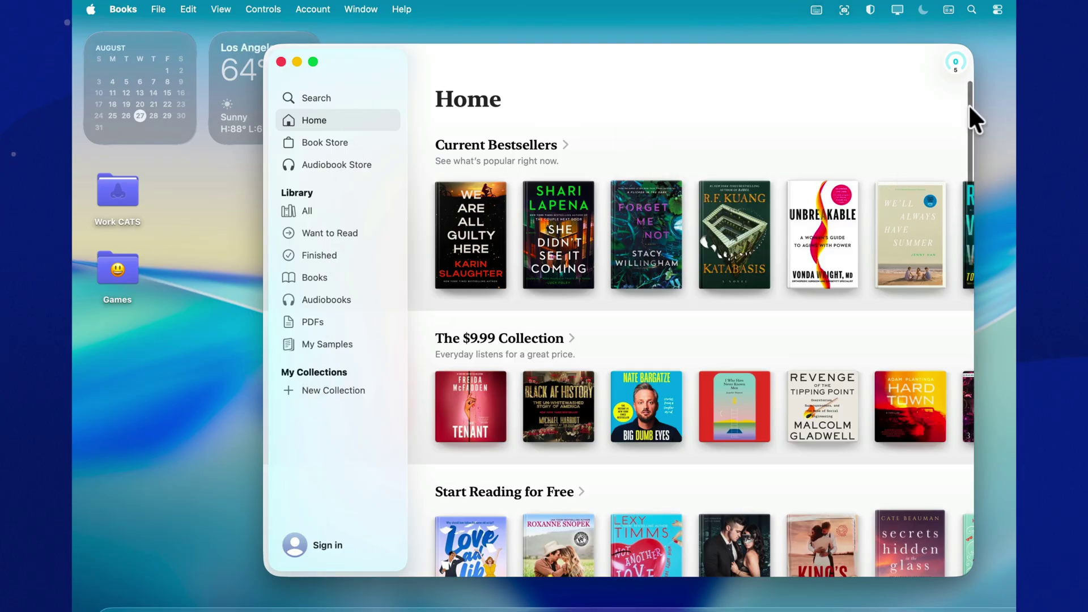
mouse_move(968, 104)
left_mouse_down()
mouse_move(944, 353)
mouse_move(972, 529)
mouse_move(914, 35)
left_mouse_up()
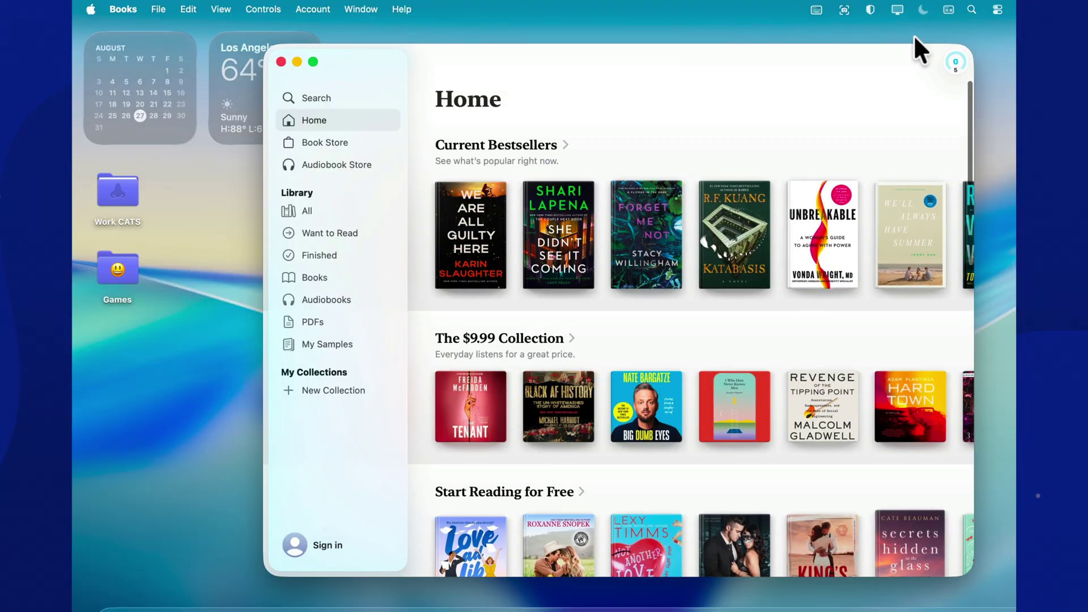
View the About Books window showing version 8.0 (6476), close it, and reopen the Books menu
left_click(131, 10)
left_click(139, 33)
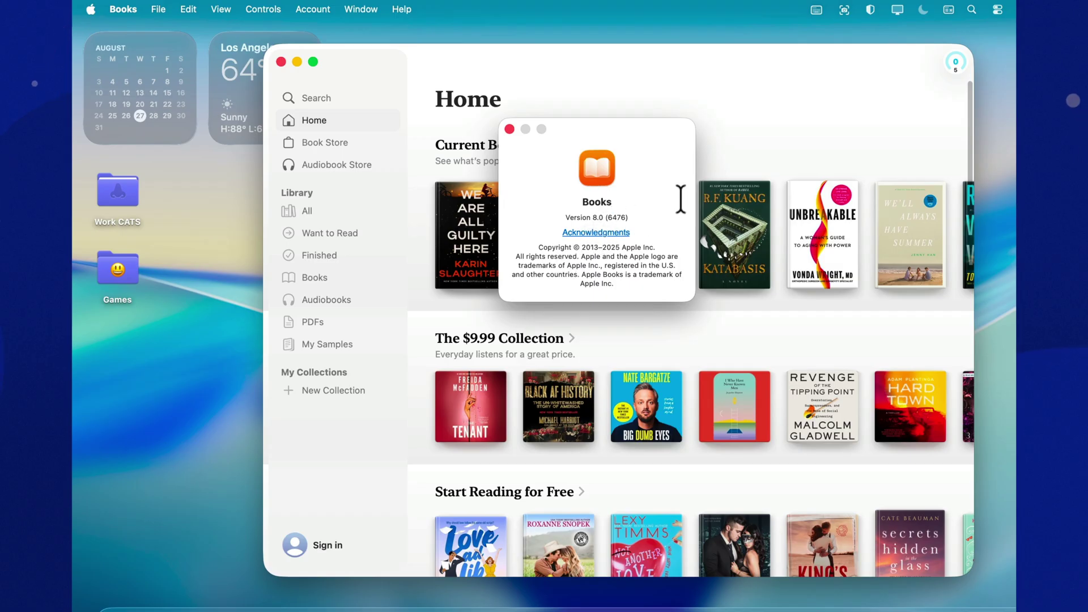
left_click(509, 129)
left_click(120, 10)
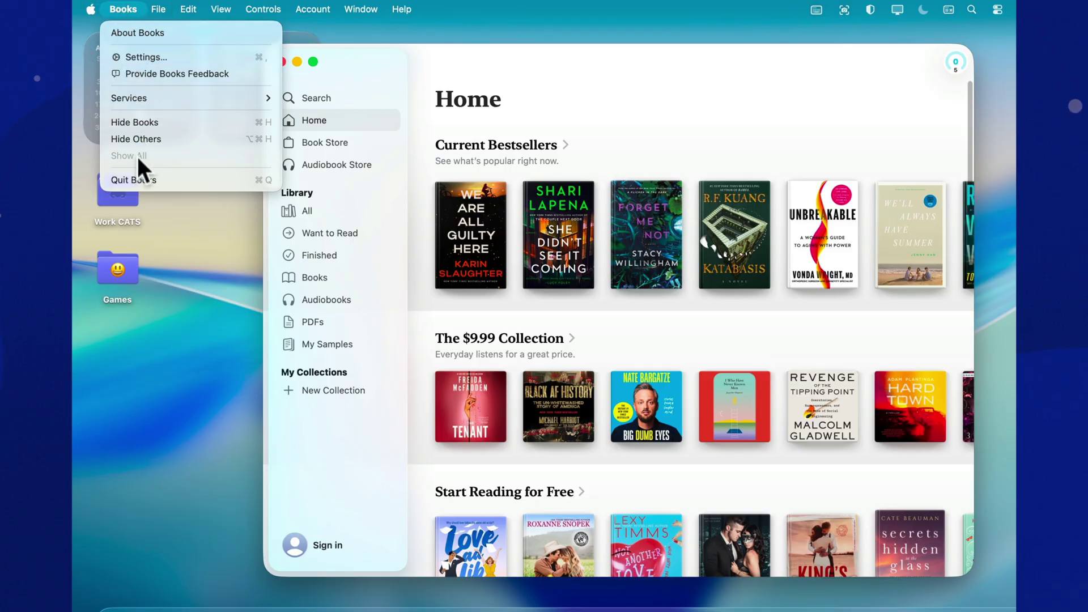
Visit the Search, Home, Book Store and Audiobook Store pages from the sidebar
left_click(315, 423)
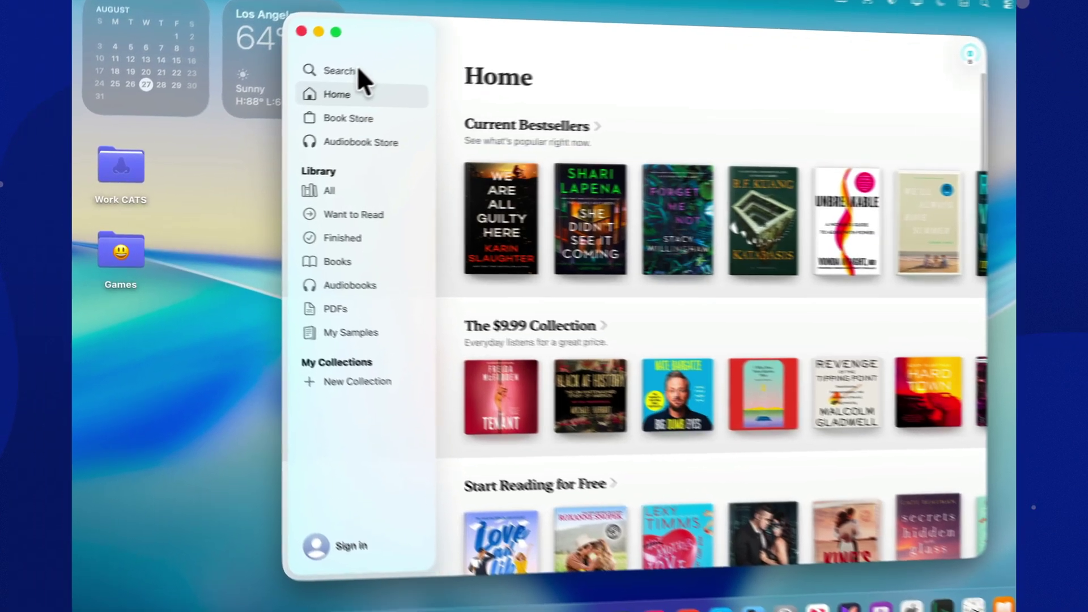
left_click(358, 69)
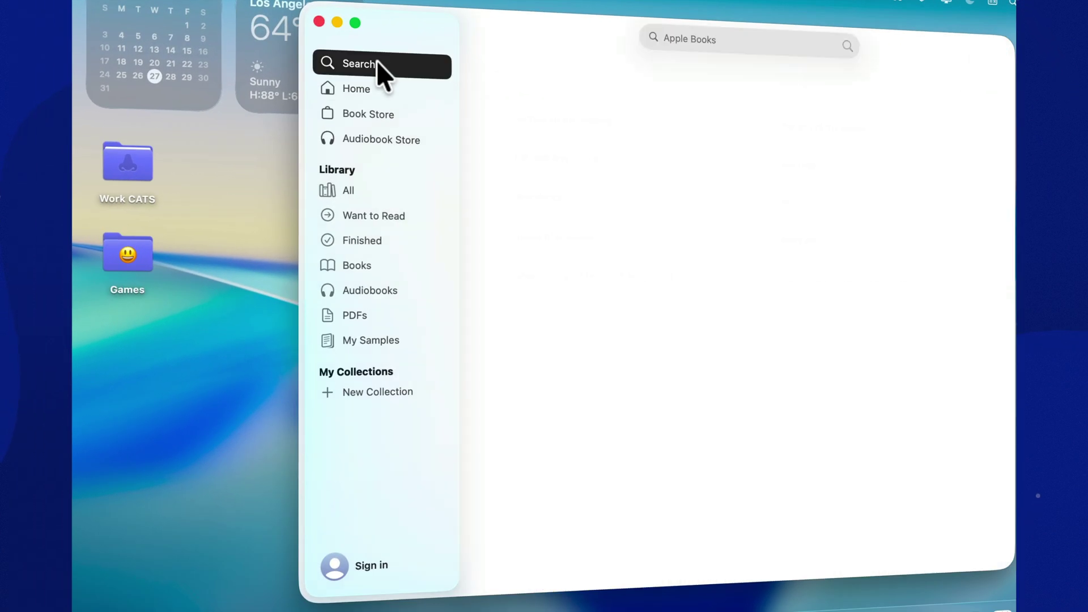
left_click(378, 93)
left_click(372, 109)
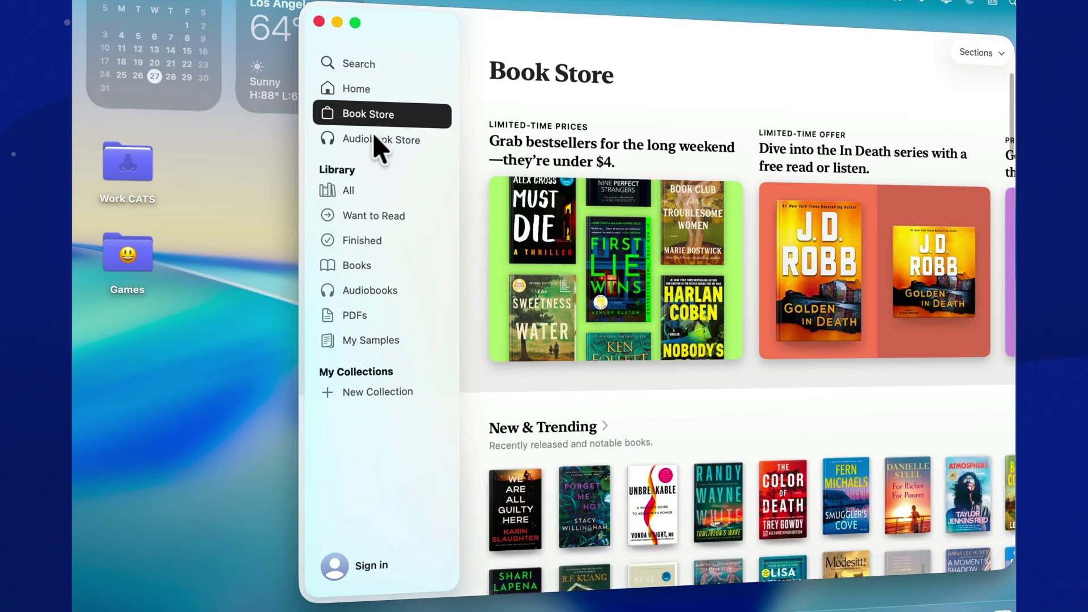
left_click(374, 137)
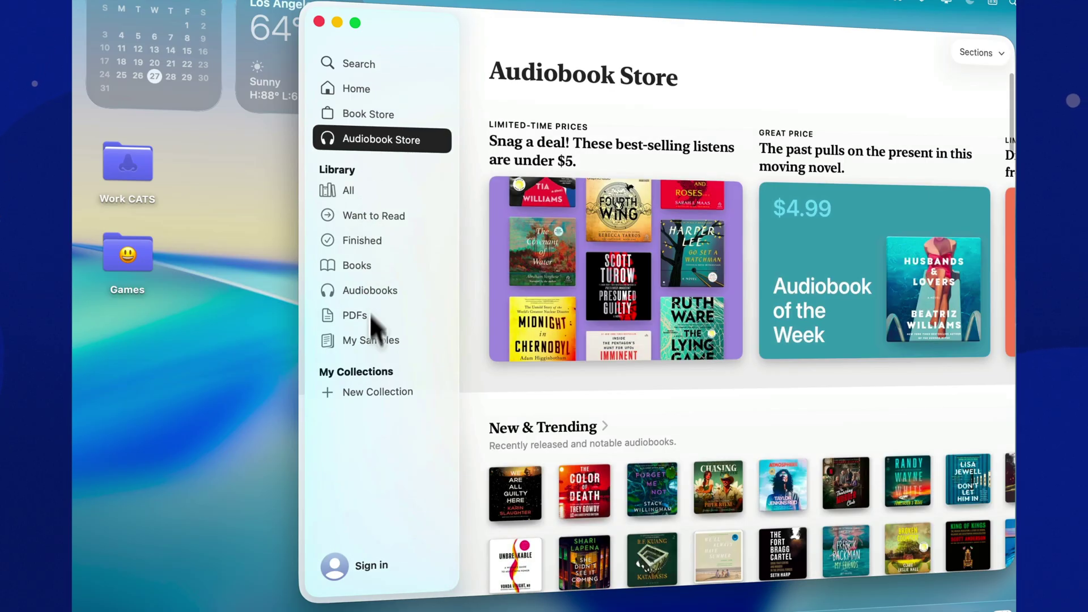
Create a new collection named 'Cats'
left_click(326, 392)
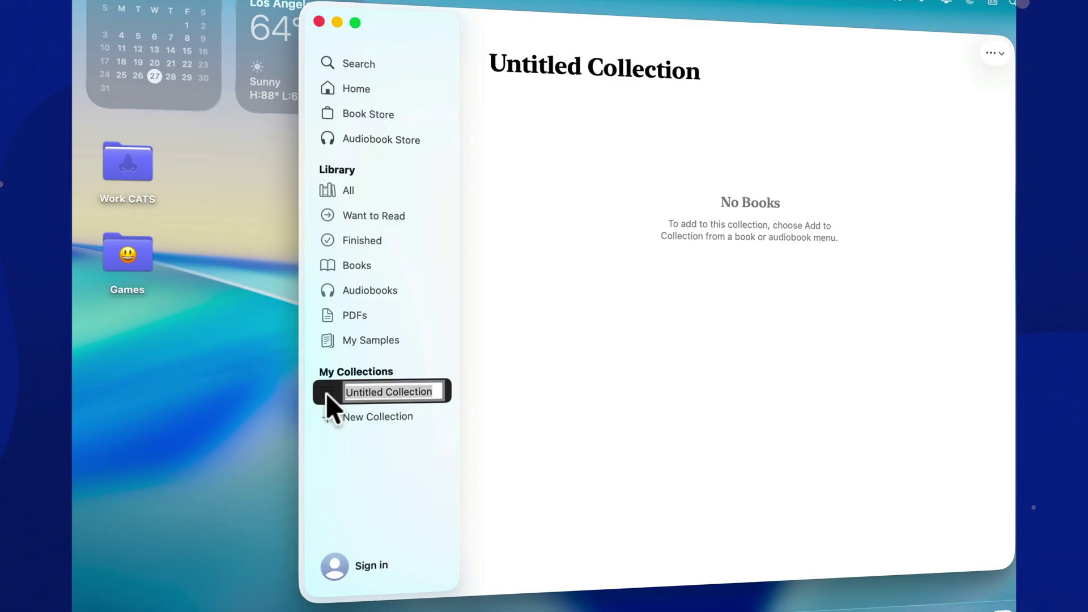
type("Cats")
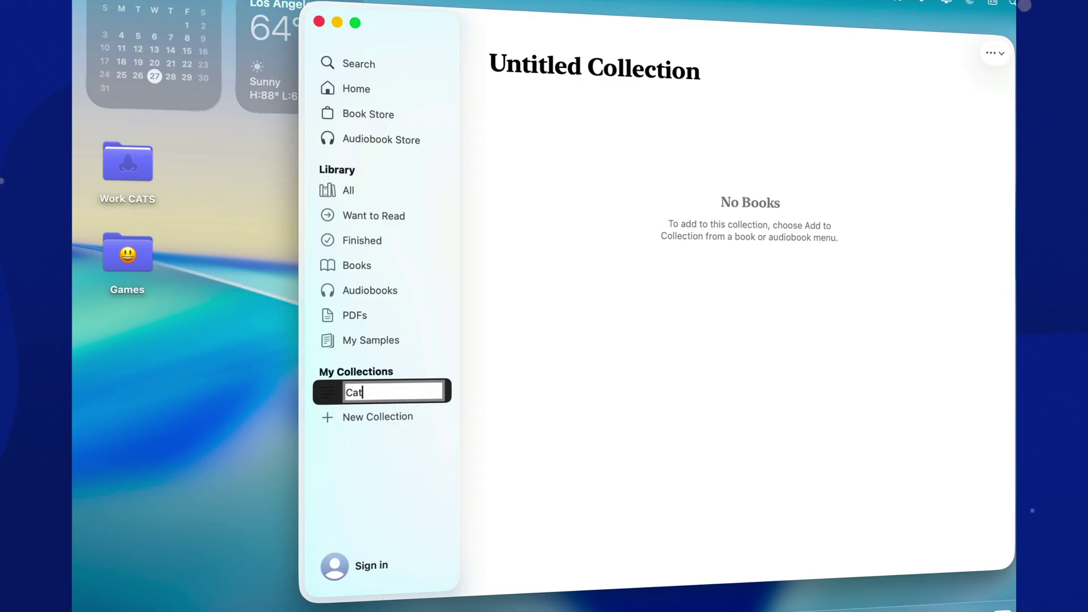
key("Return")
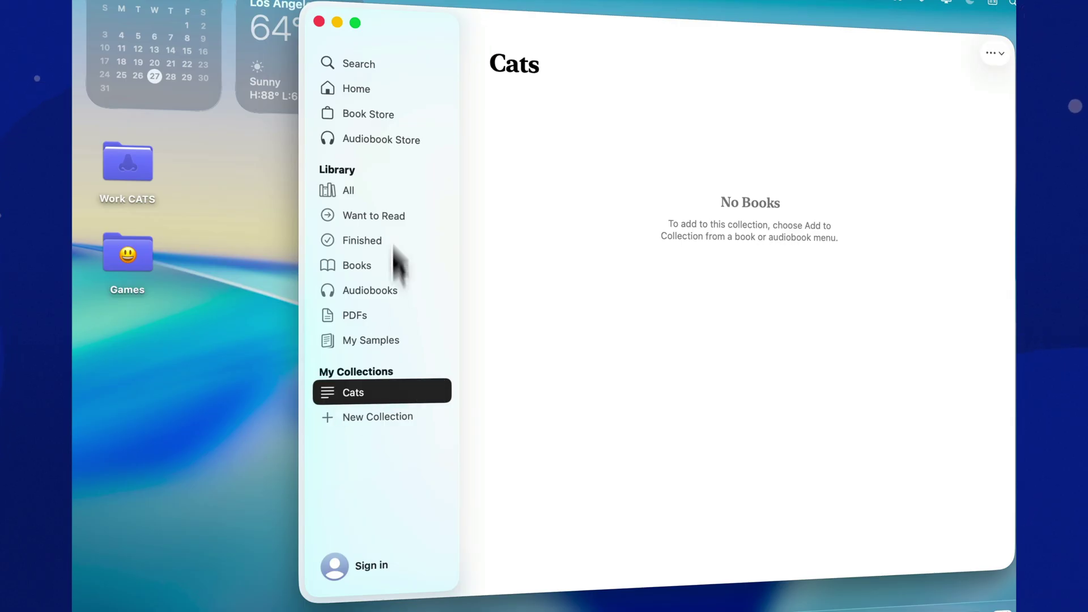
Browse Home, then view the PDFs and My Samples sections of the library
left_click(363, 90)
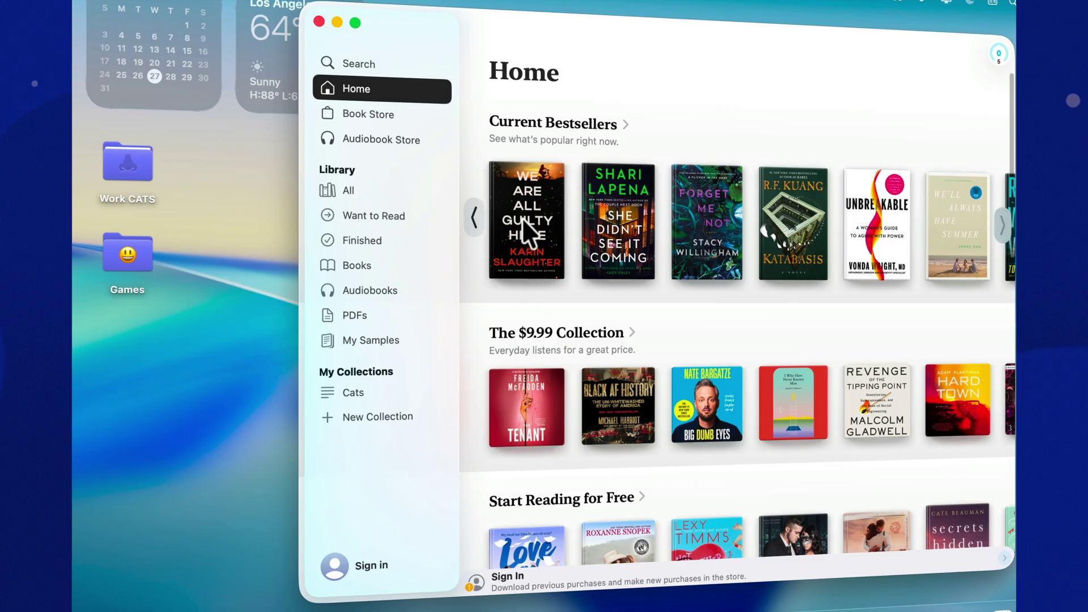
scroll(522, 219, "down", 15)
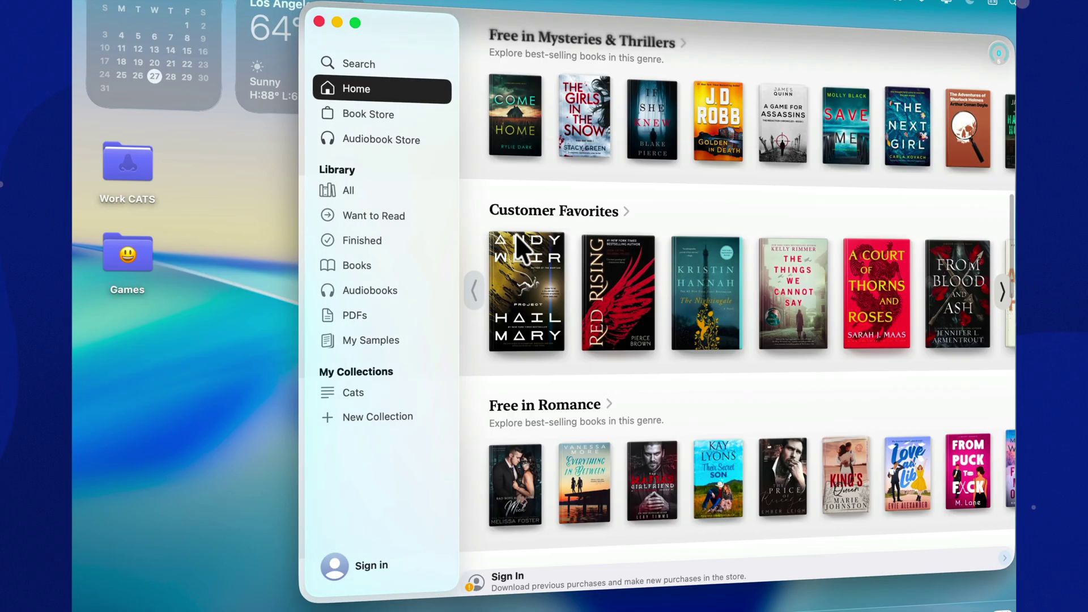
left_click(379, 318)
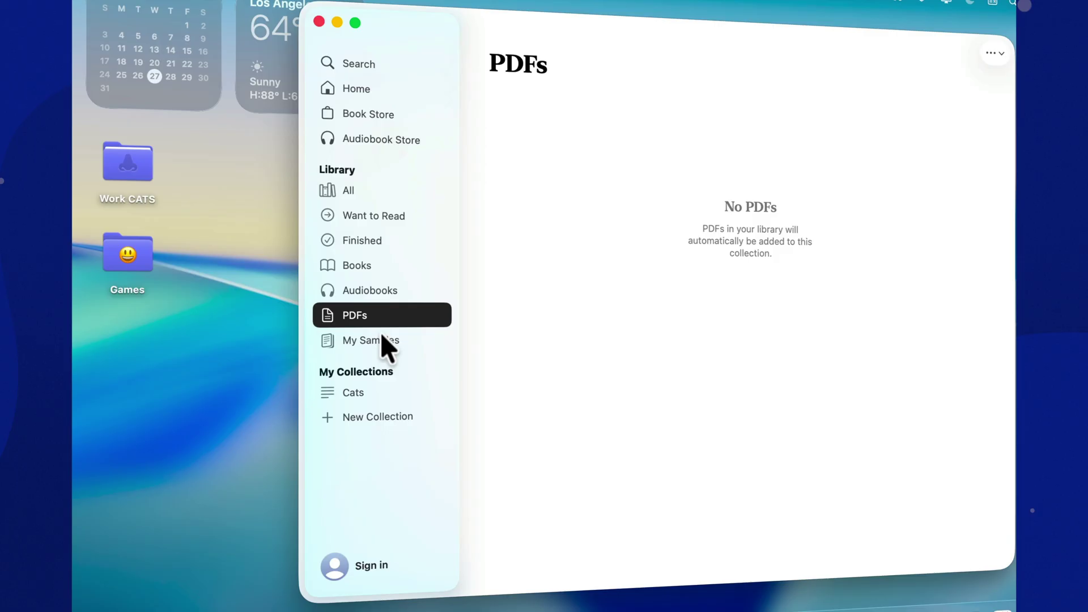
left_click(381, 343)
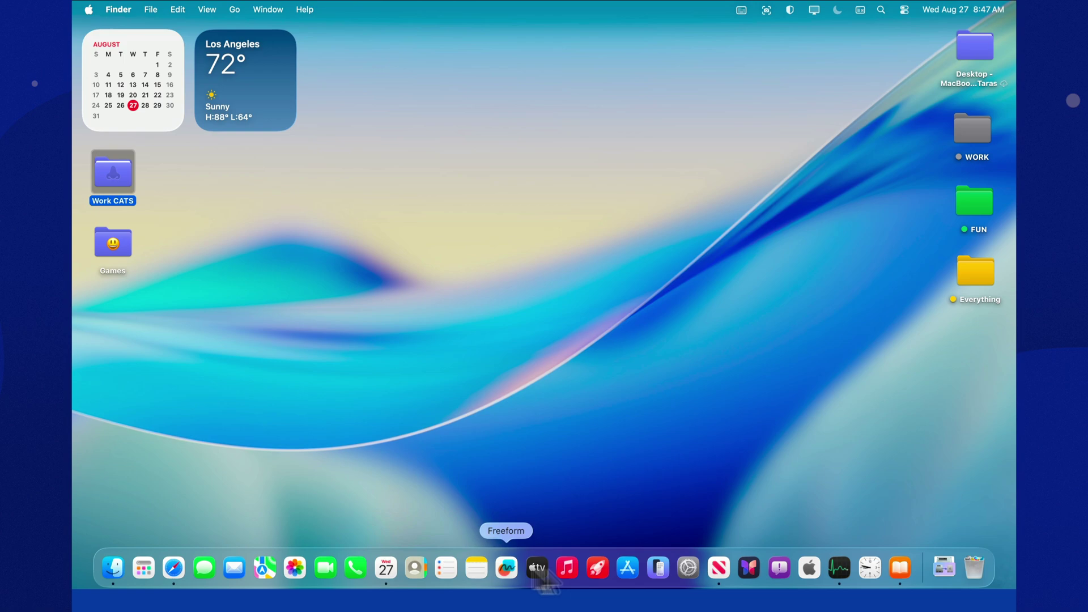
Open the Jesus Christ: God's Revelation to the World book and turn to page 7
left_click(891, 571)
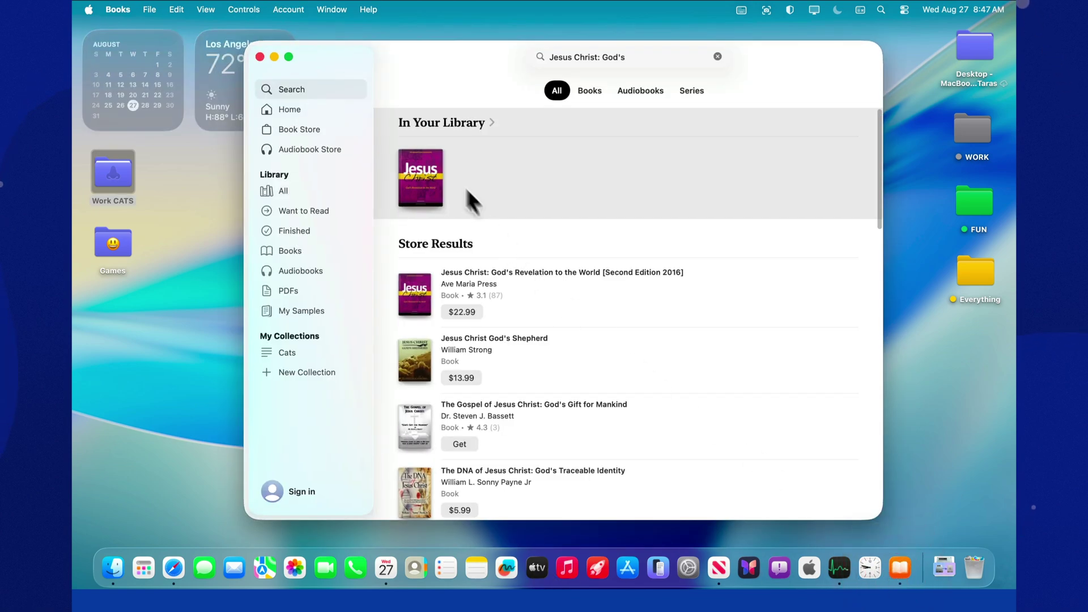
left_click(433, 170)
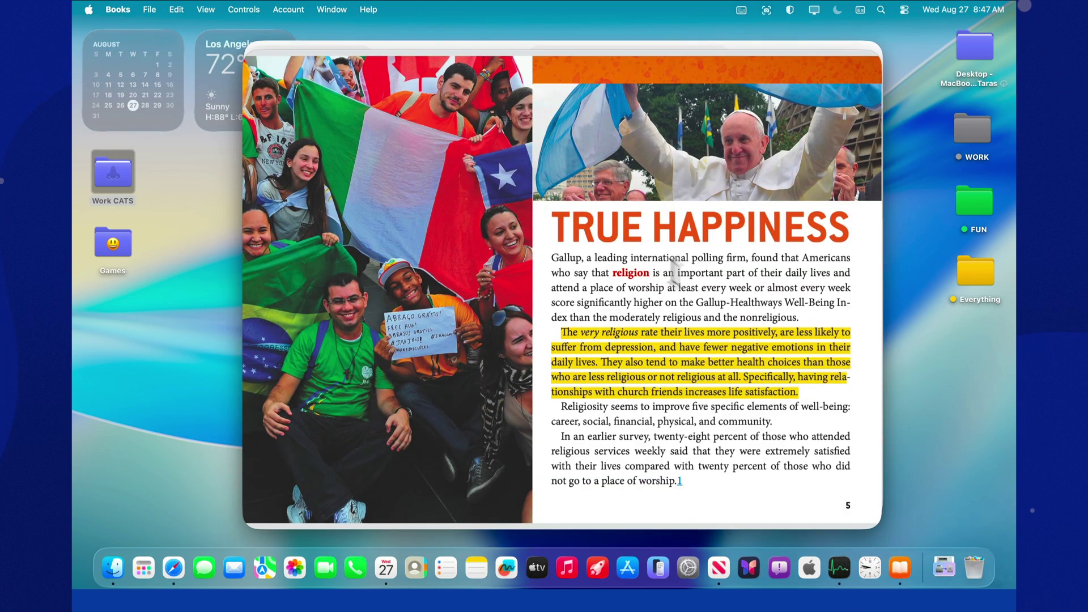
left_click(866, 301)
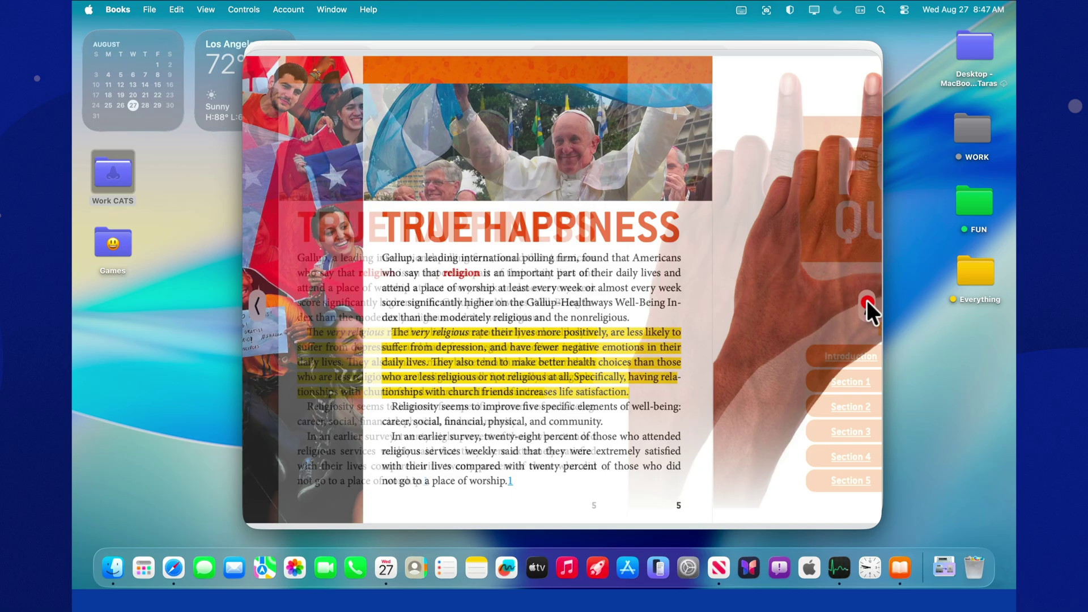
left_click(863, 307)
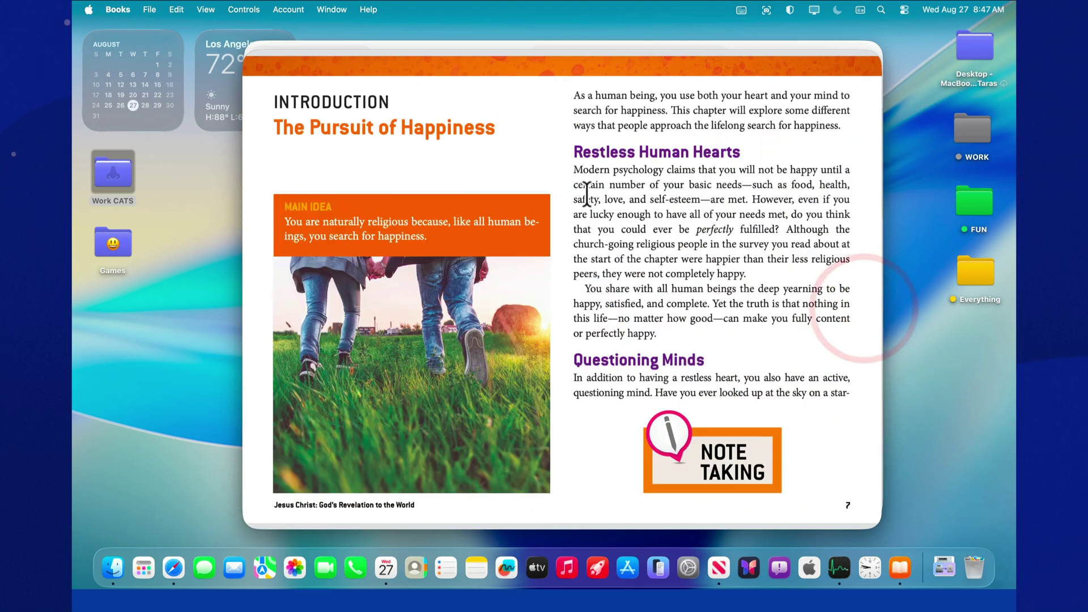
Highlight in yellow the Modern psychology passage, the deep human yearning sentence, and 'You are religious by nature.'
left_click_drag(602, 176, 747, 199)
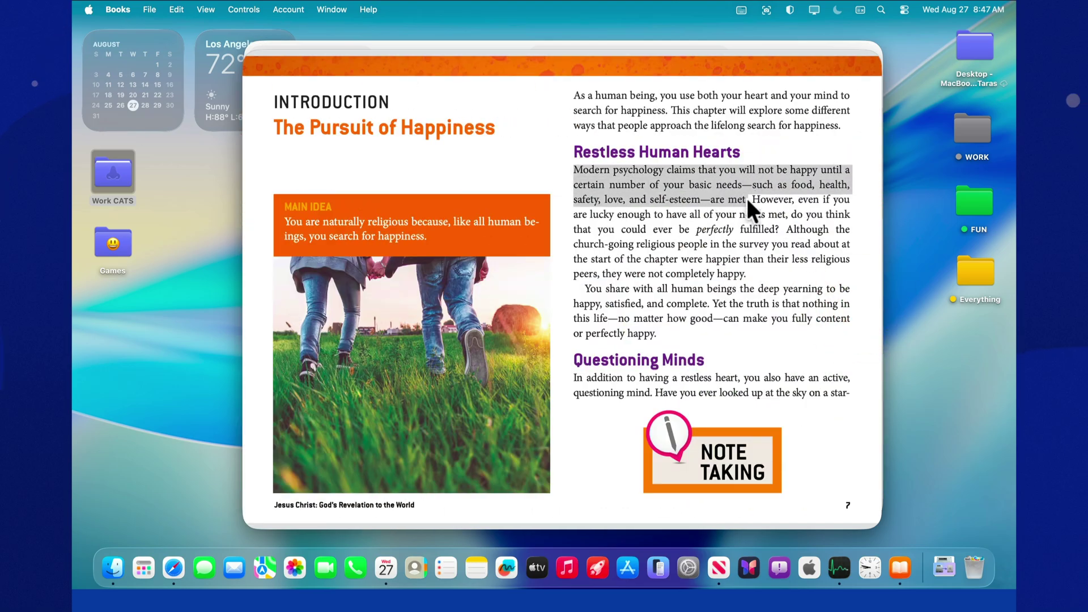
left_click(767, 218)
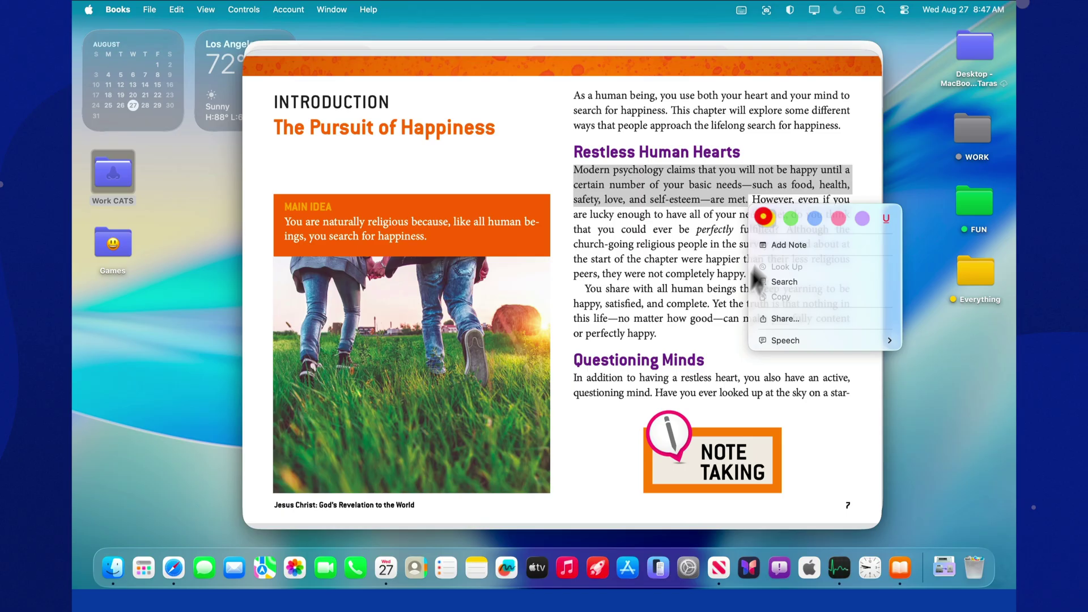
left_click_drag(588, 287, 708, 305)
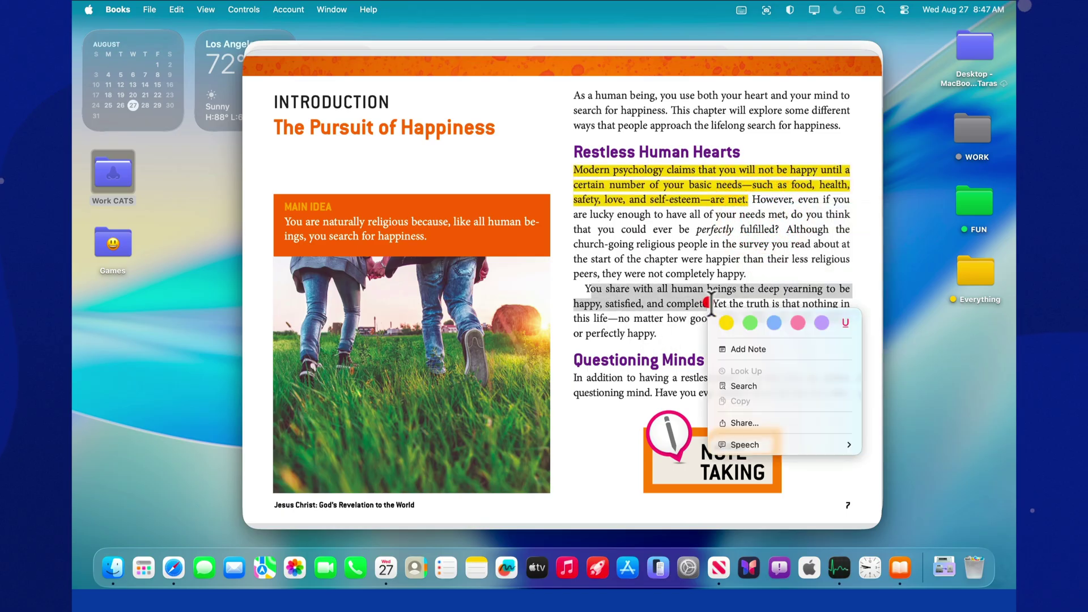
left_click(727, 323)
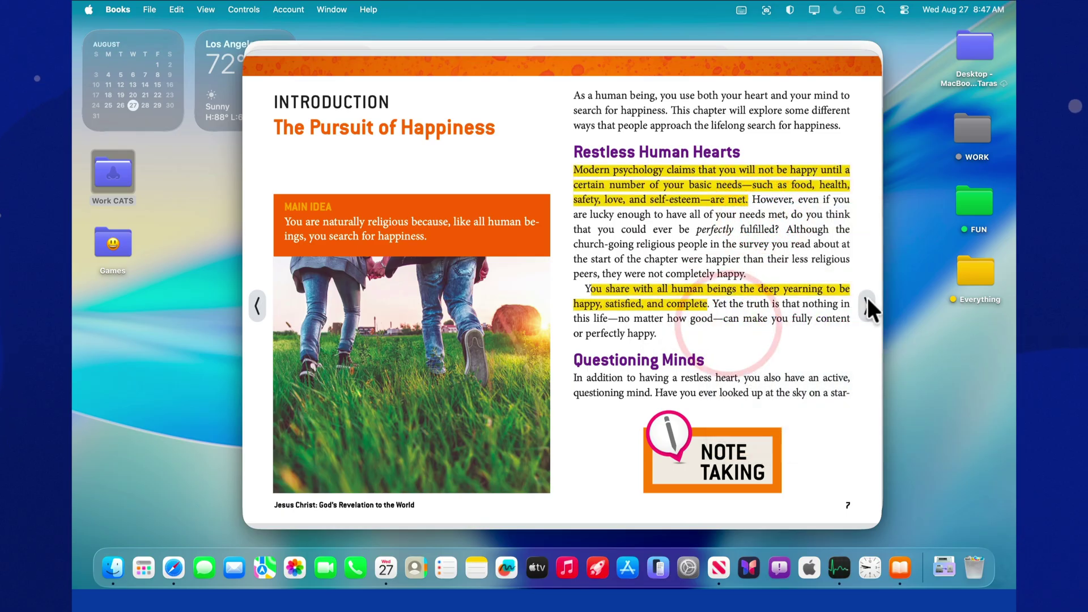
left_click(869, 299)
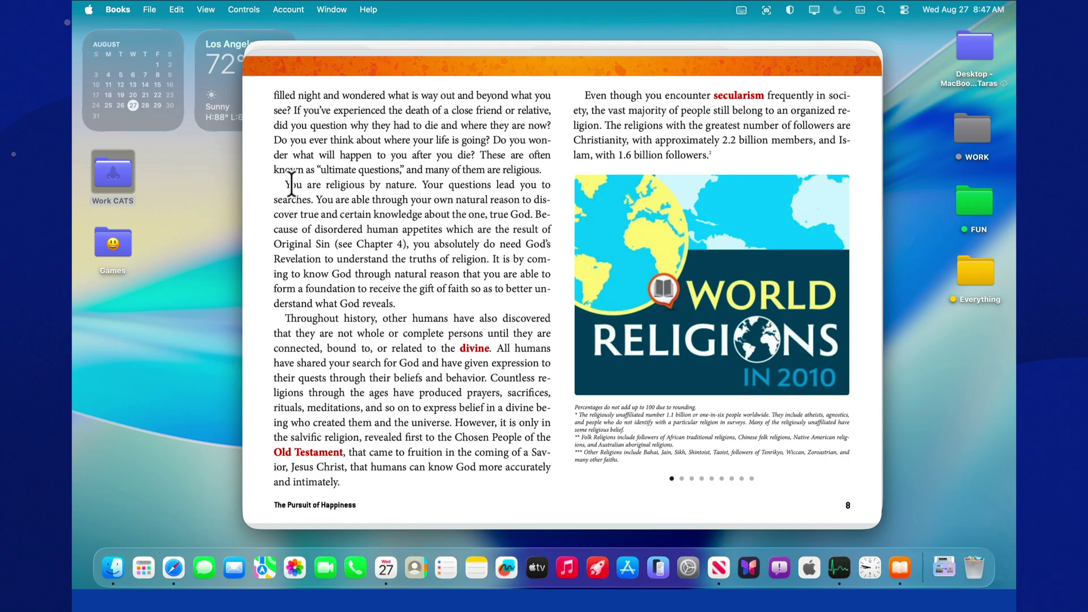
mouse_move(292, 183)
left_mouse_down()
mouse_move(420, 196)
mouse_move(417, 186)
left_mouse_up()
left_click(435, 196)
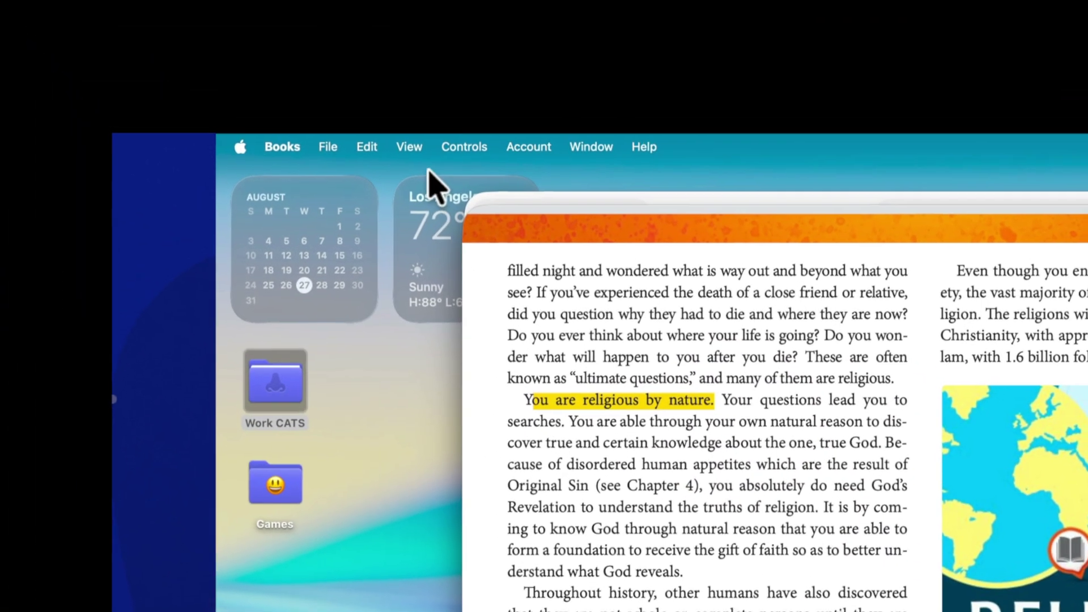
Review the highlights as study cards, moving through them to card 4
left_click(413, 148)
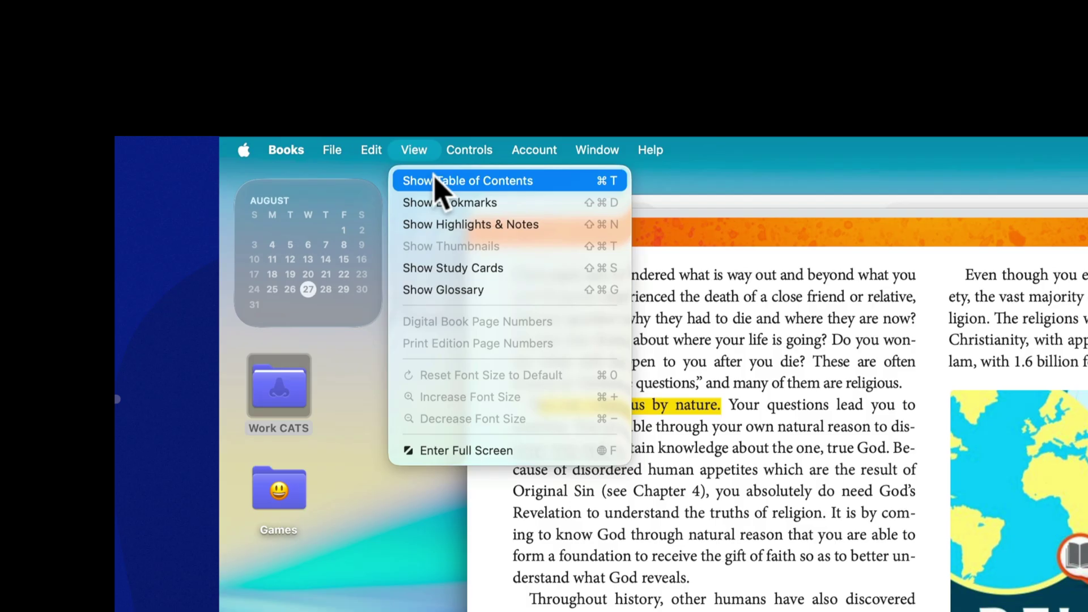
left_click(543, 267)
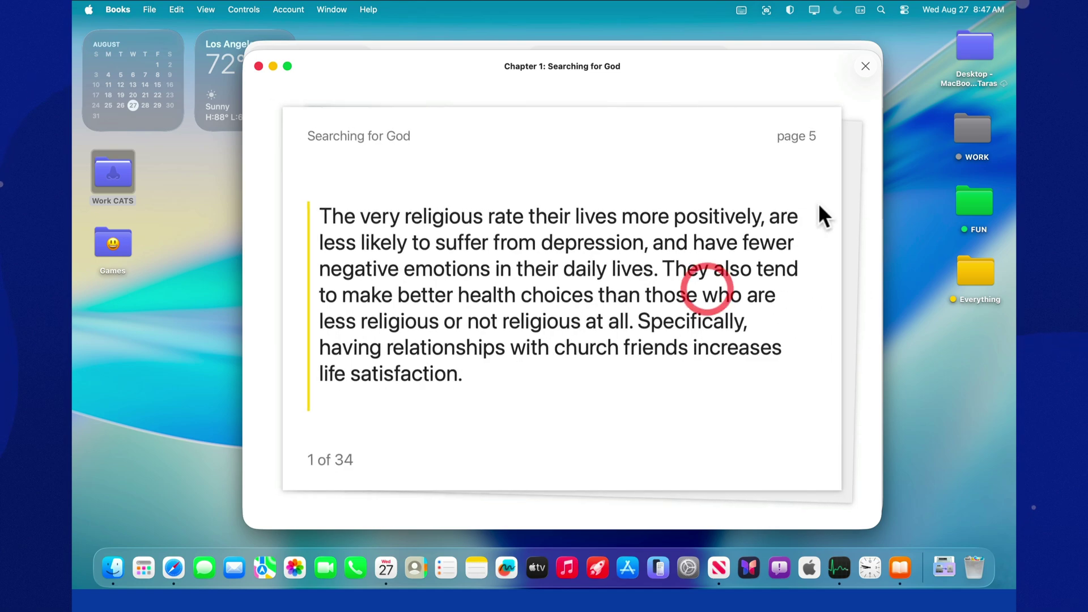
mouse_move(818, 202)
left_mouse_down()
mouse_move(518, 233)
mouse_move(601, 238)
mouse_move(333, 274)
mouse_move(213, 321)
left_mouse_up()
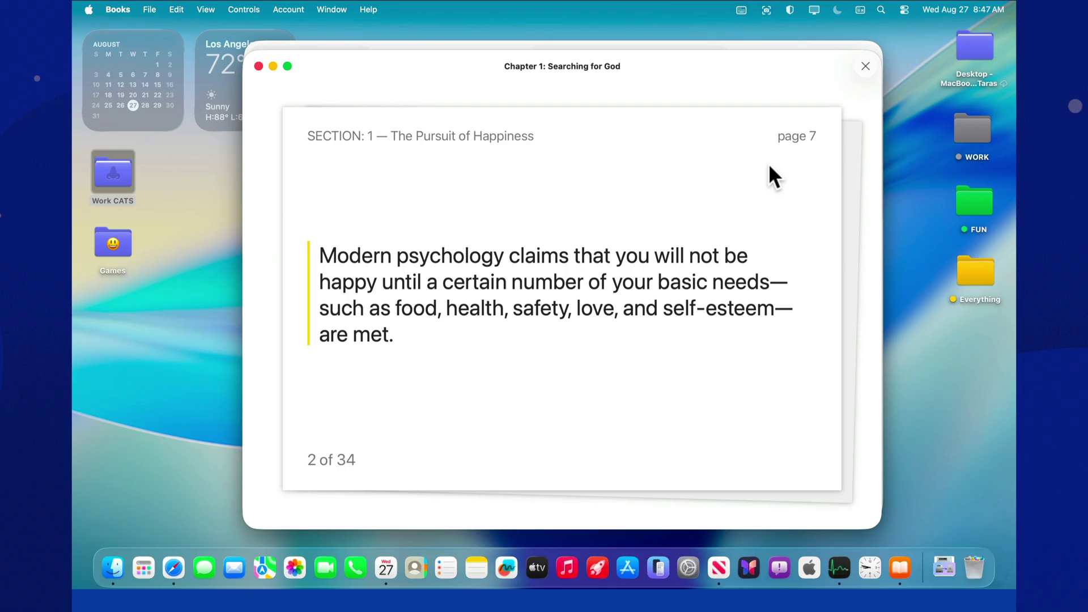
mouse_move(770, 166)
left_mouse_down()
mouse_move(383, 312)
mouse_move(204, 413)
left_mouse_up()
left_click(516, 272)
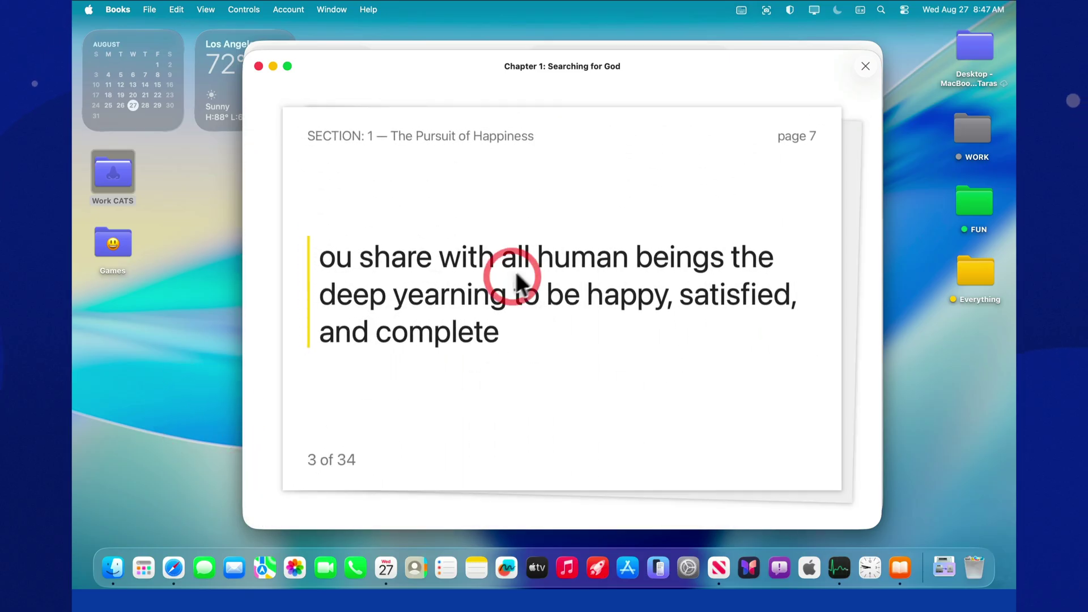
left_click_drag(716, 260, 98, 428)
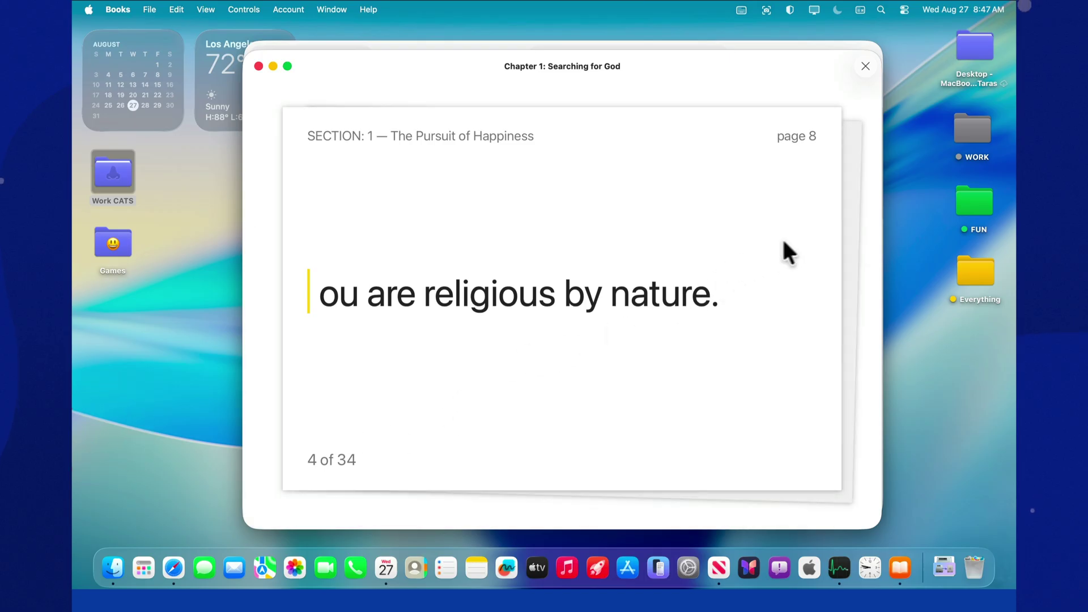
Flip the Apostles and Agnostics glossary cards to see their definitions, then return to card 4
mouse_move(782, 246)
left_mouse_down()
mouse_move(246, 365)
mouse_move(224, 379)
left_mouse_up()
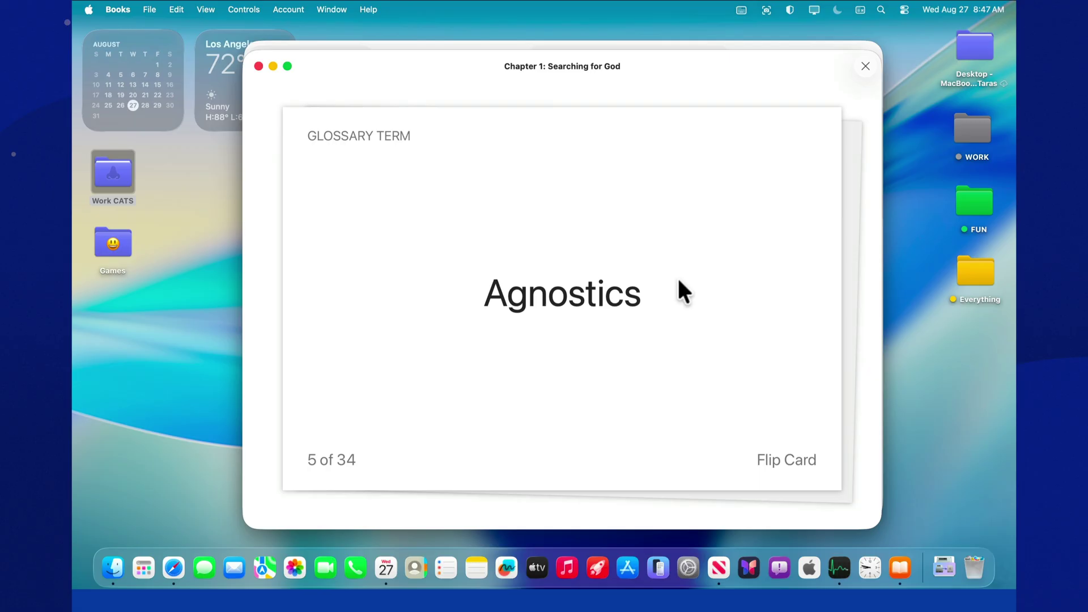
left_click_drag(772, 272, 175, 347)
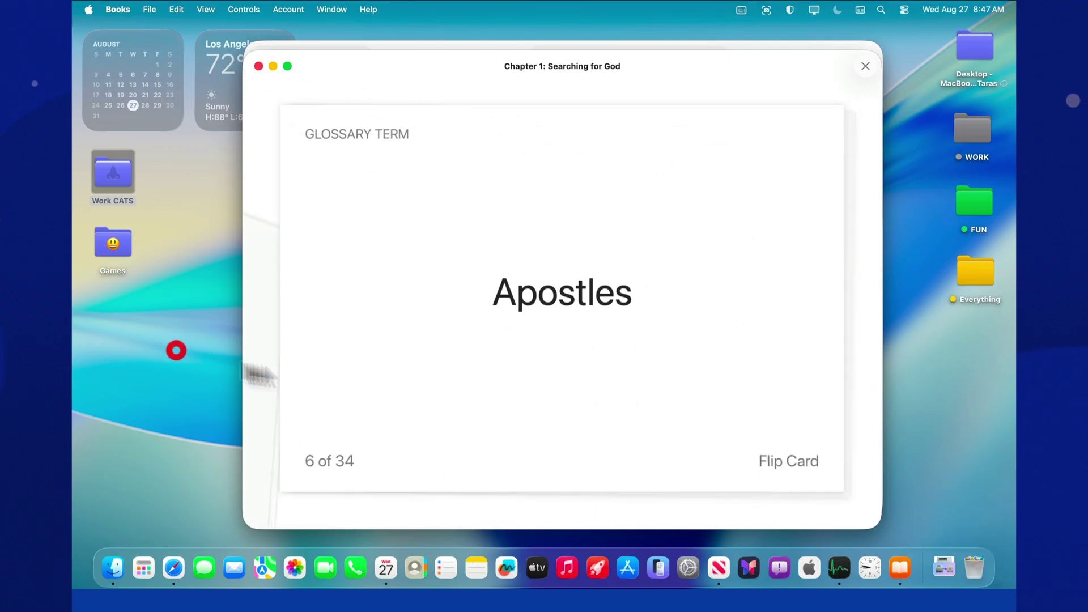
left_click(534, 297)
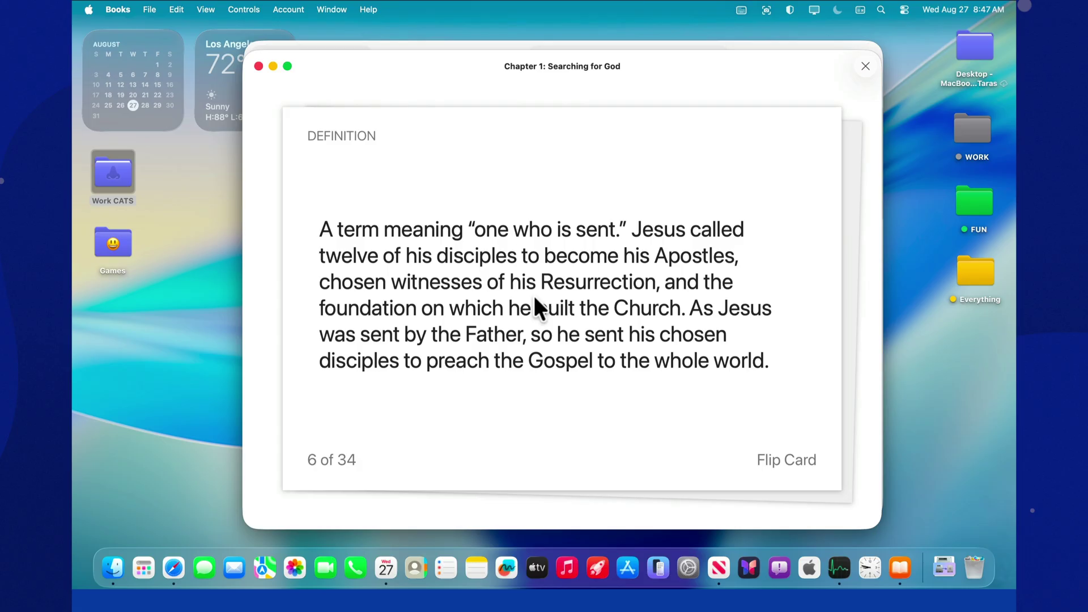
left_click(534, 295)
left_click(851, 279)
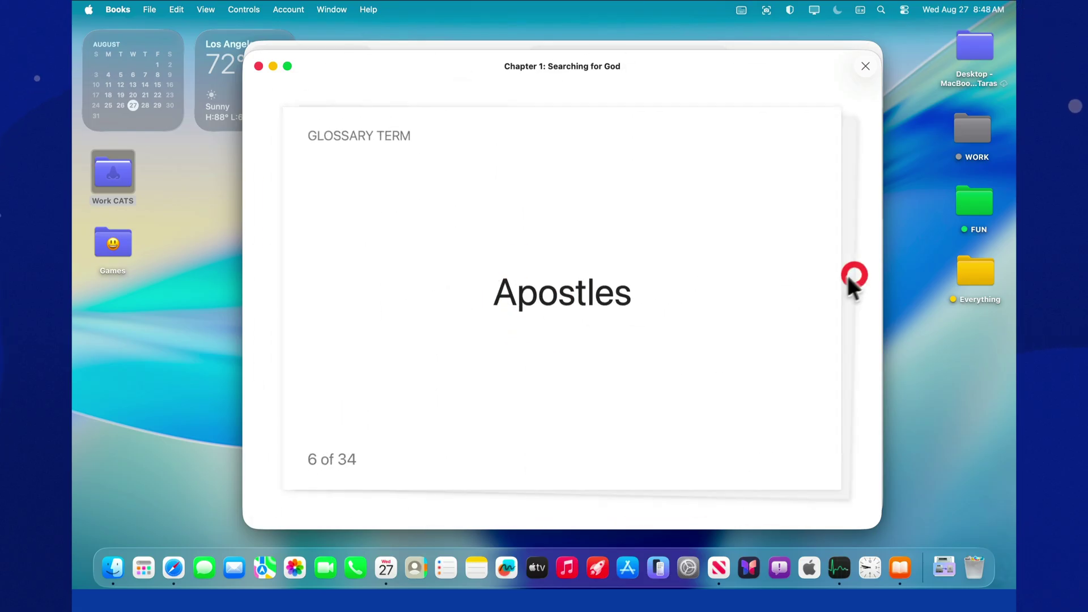
left_click(620, 299)
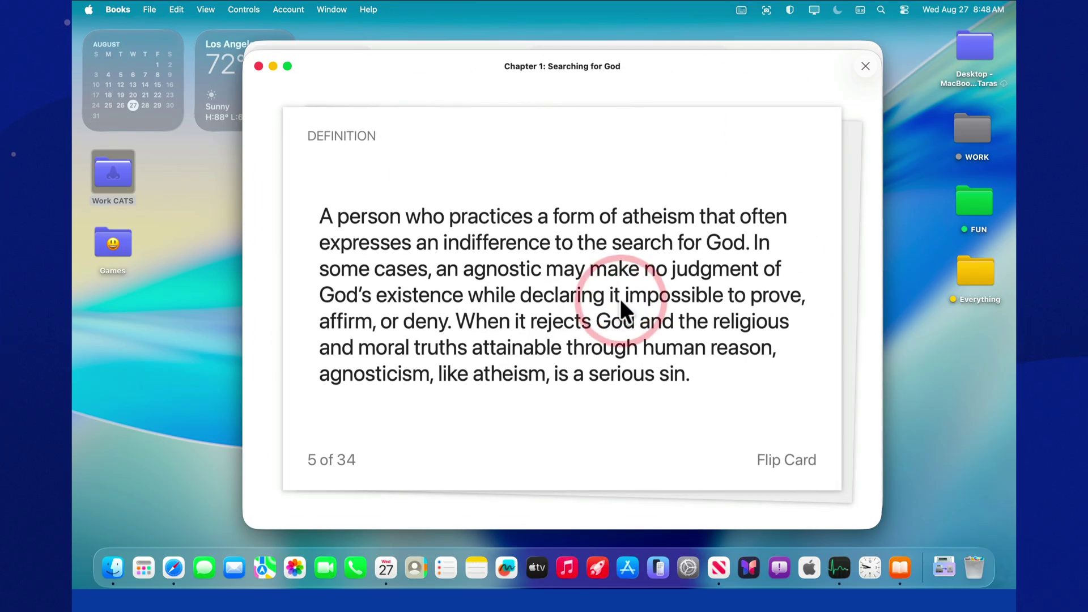
left_click(621, 298)
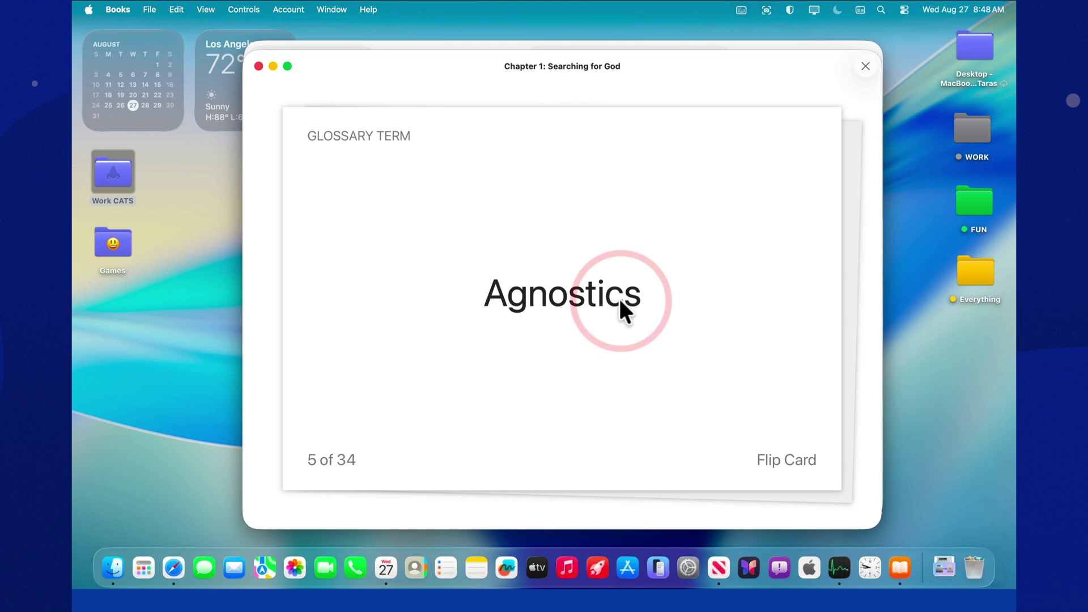
left_click(850, 248)
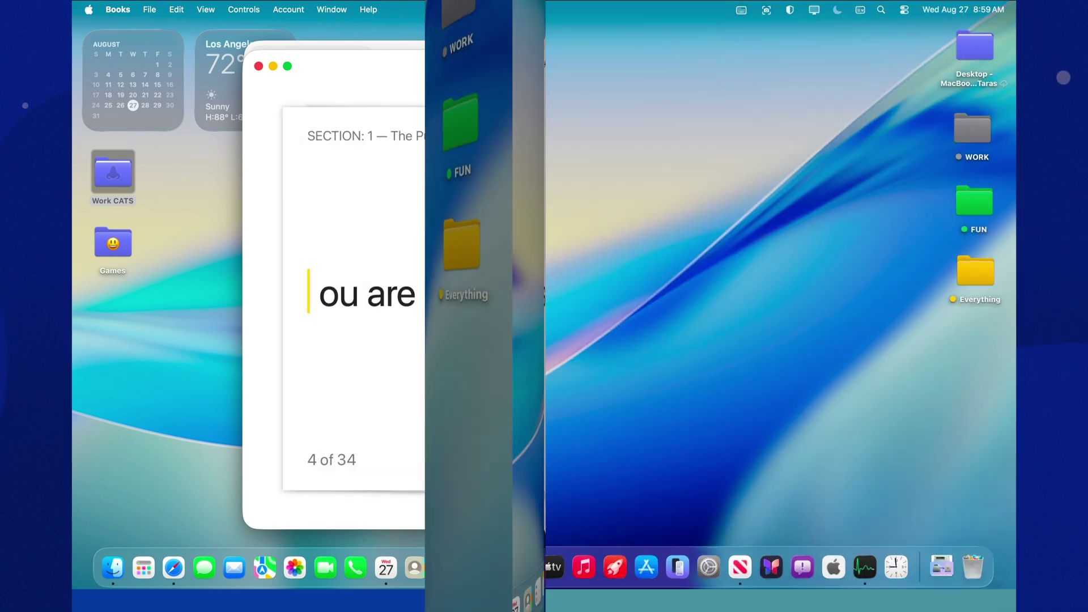
left_click(149, 571)
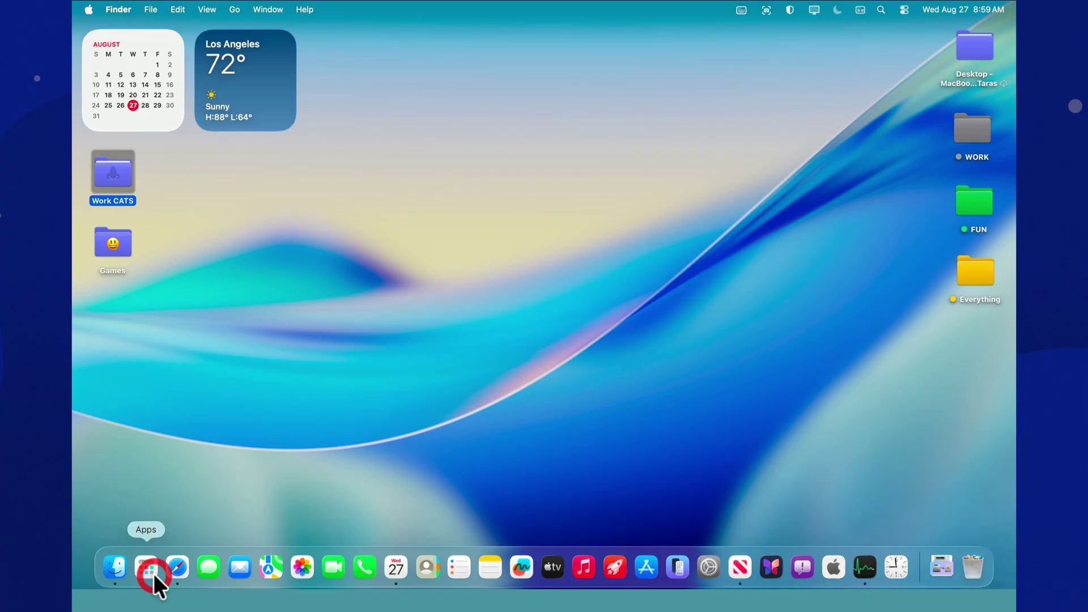
Play a preview sample of The 48 Laws of Power from the Audiobook Store
left_click(607, 284)
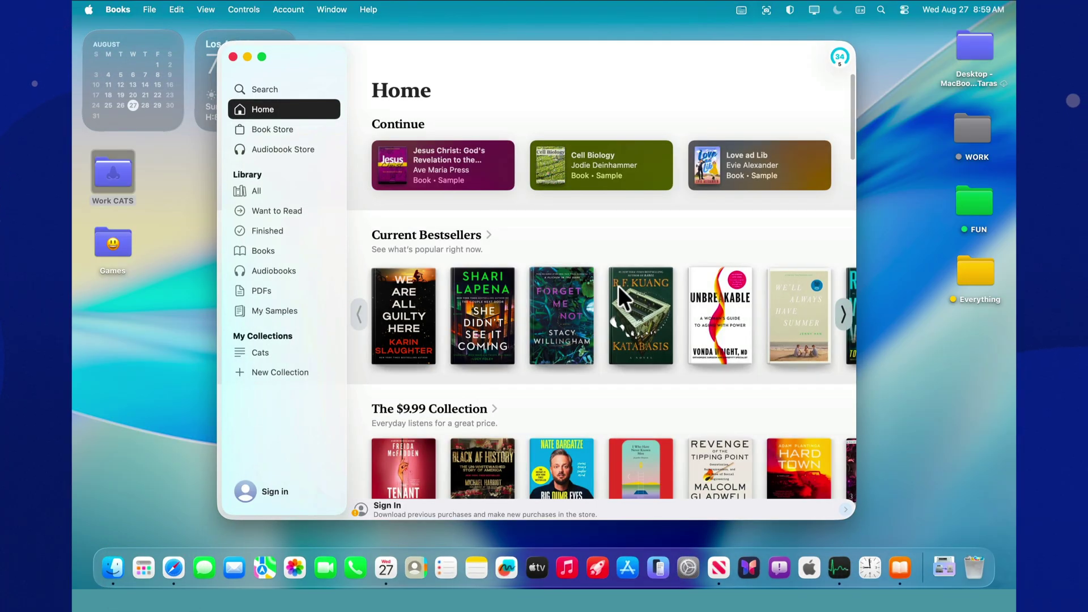
left_click(257, 149)
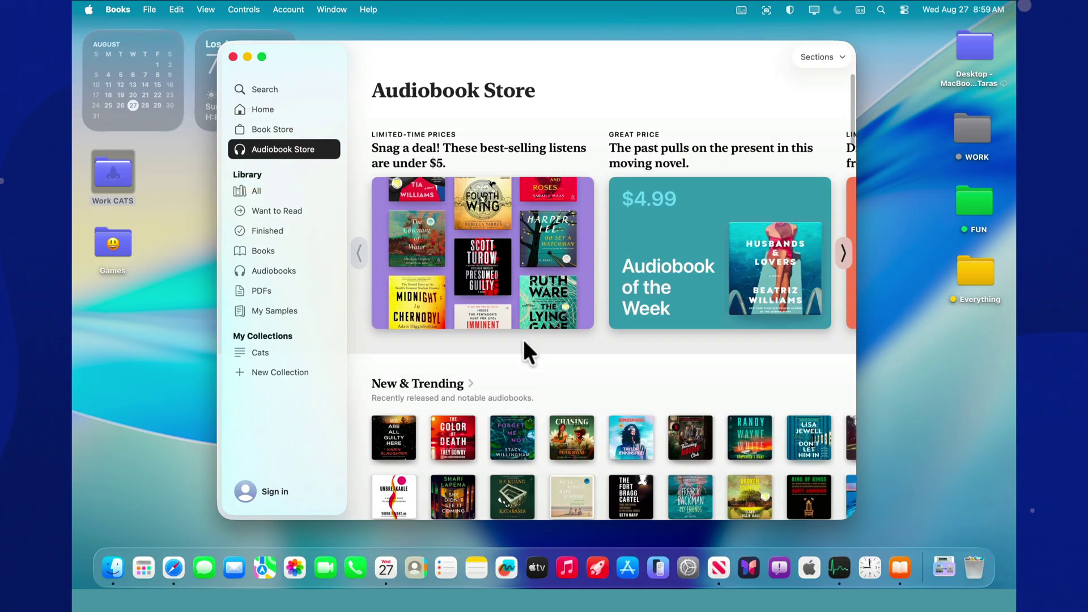
scroll(523, 338, "down", 5)
left_click(388, 382)
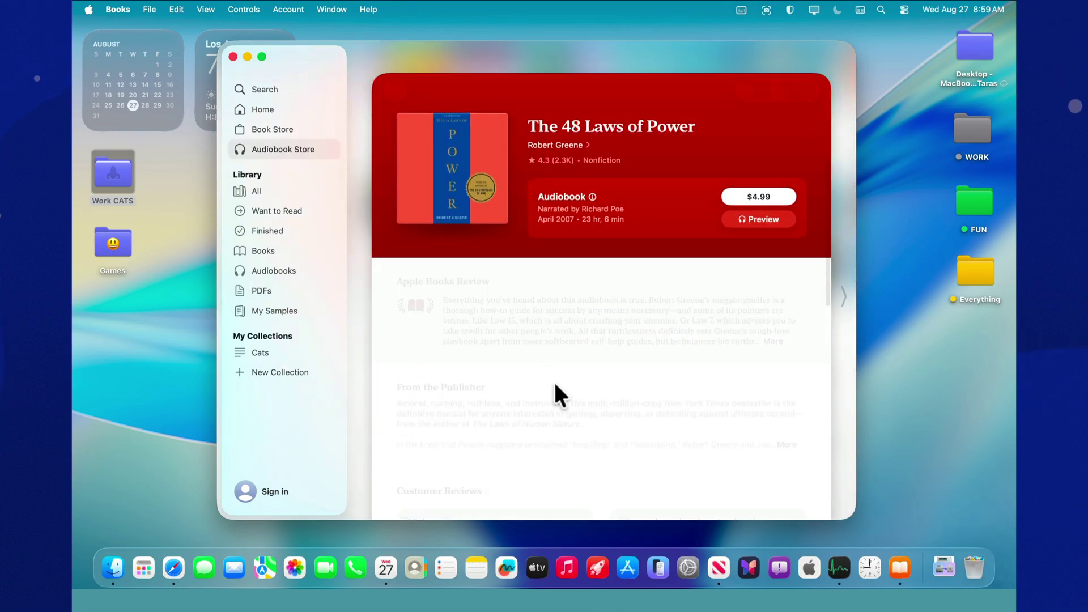
left_click(750, 219)
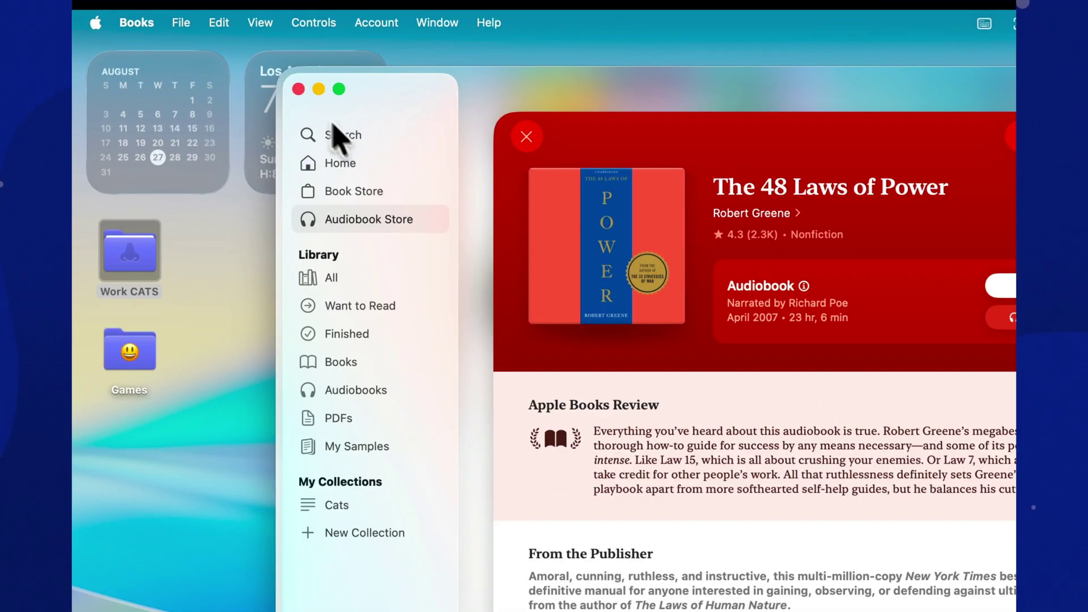
Browse the View and Controls menus
left_click(262, 25)
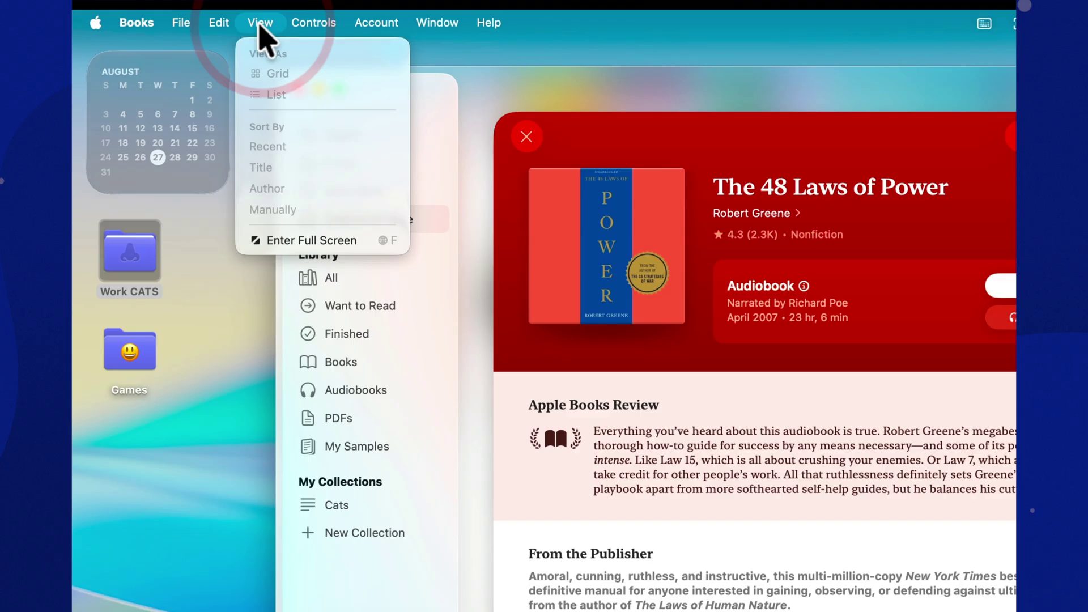
mouse_move(303, 32)
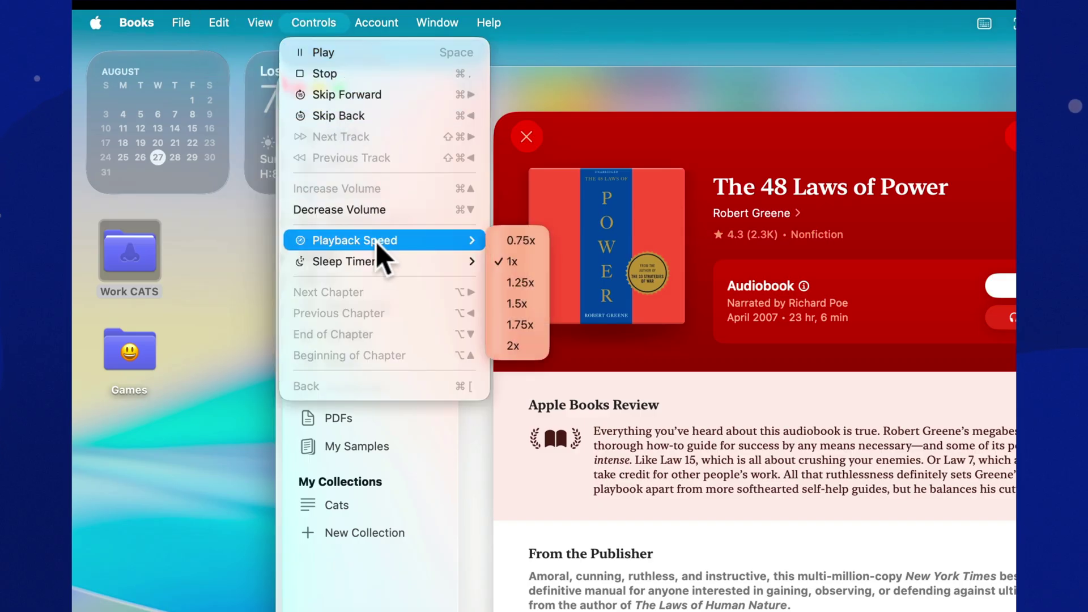
mouse_move(373, 262)
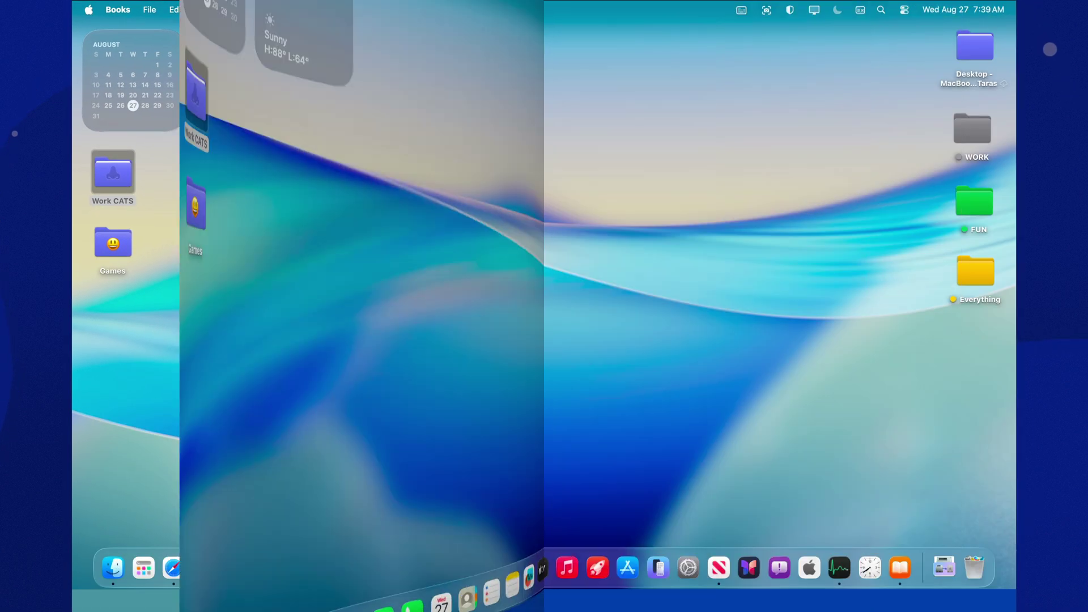
Reopen Books and turn the Love ad Lib sample to its Prologue
left_click(143, 569)
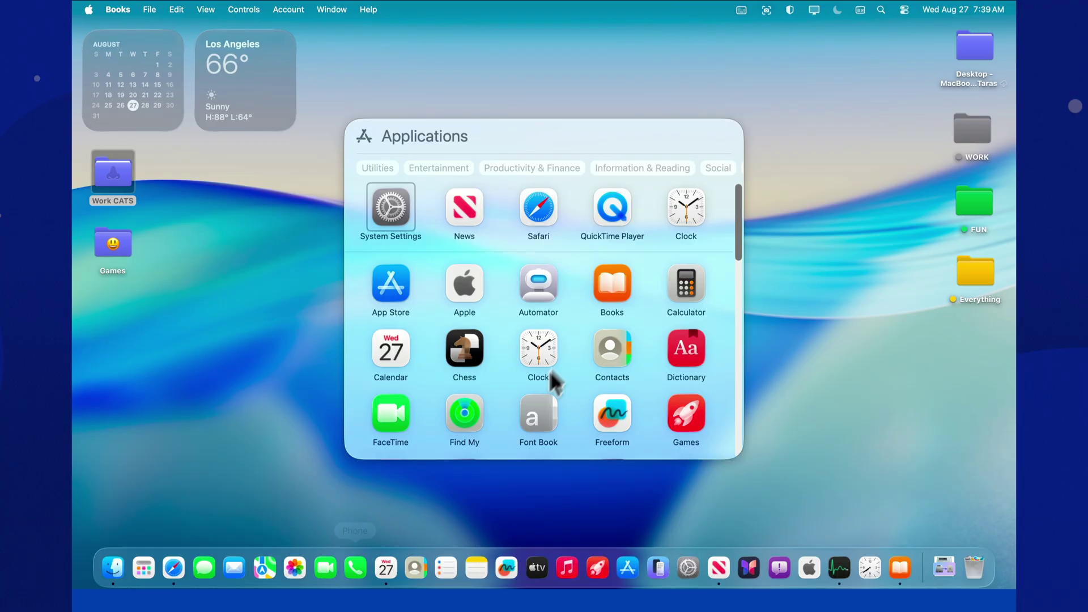
left_click(611, 292)
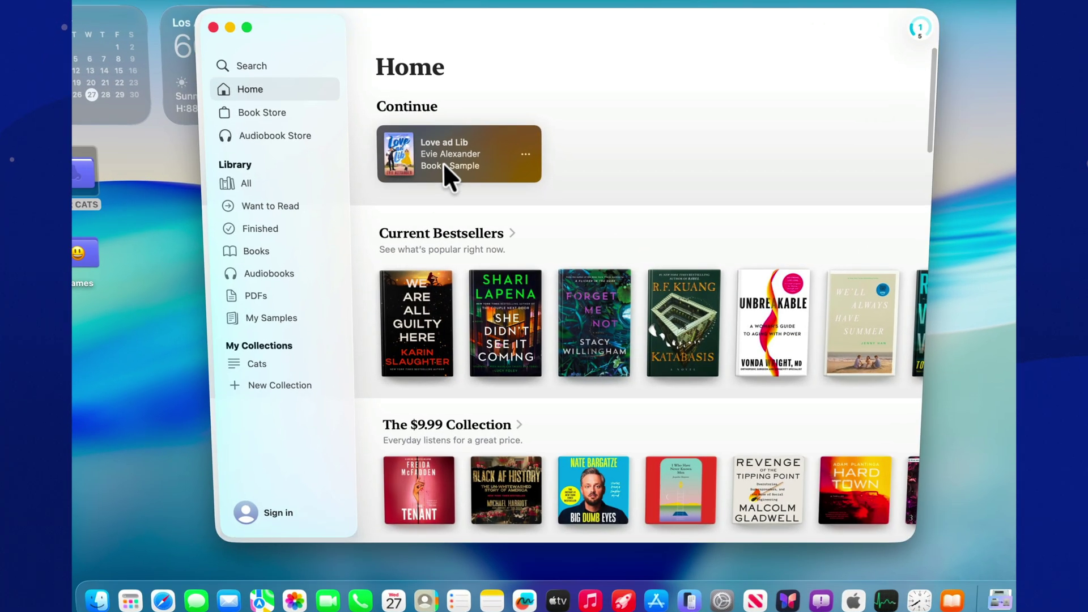
left_click(444, 164)
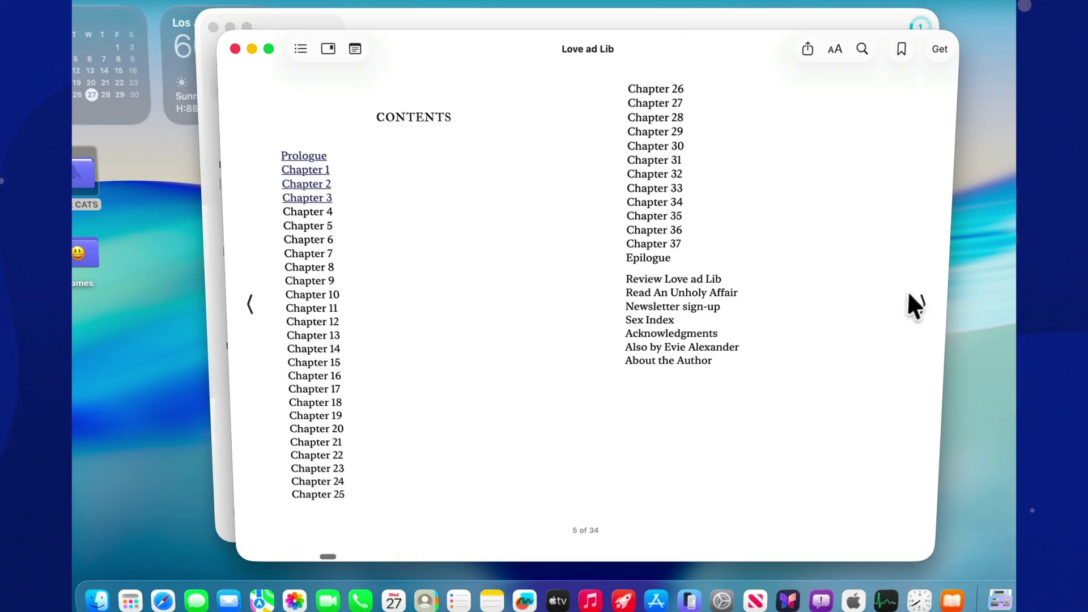
left_click(926, 299)
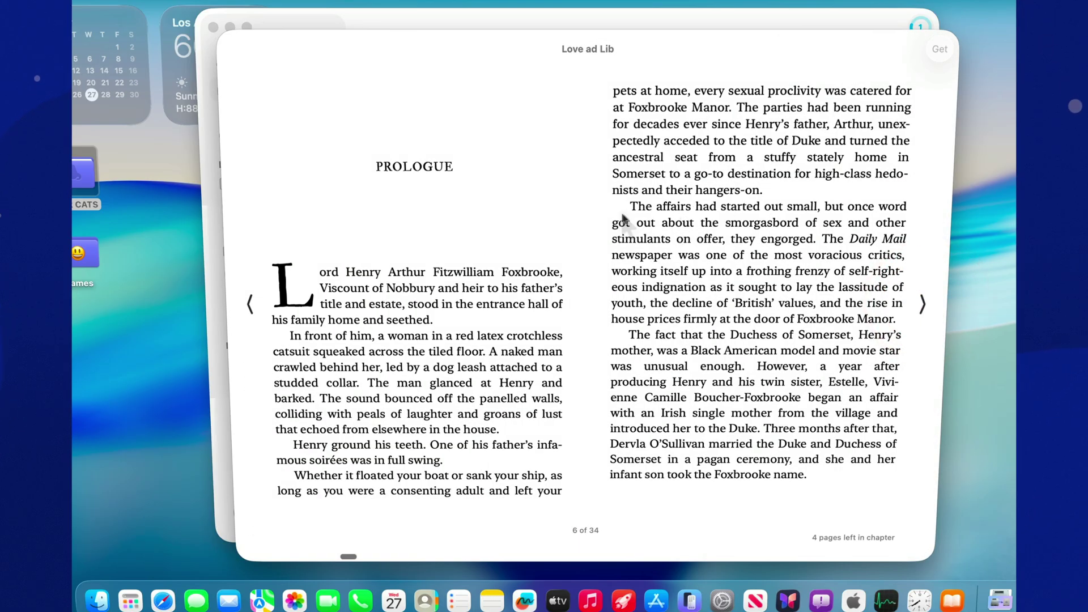
Add a note to 'The affairs had started' paragraph and highlight the However…Estelle sentence green
mouse_move(632, 205)
left_mouse_down()
mouse_move(901, 288)
mouse_move(896, 315)
left_mouse_up()
left_click(845, 280)
type("Very interesting!")
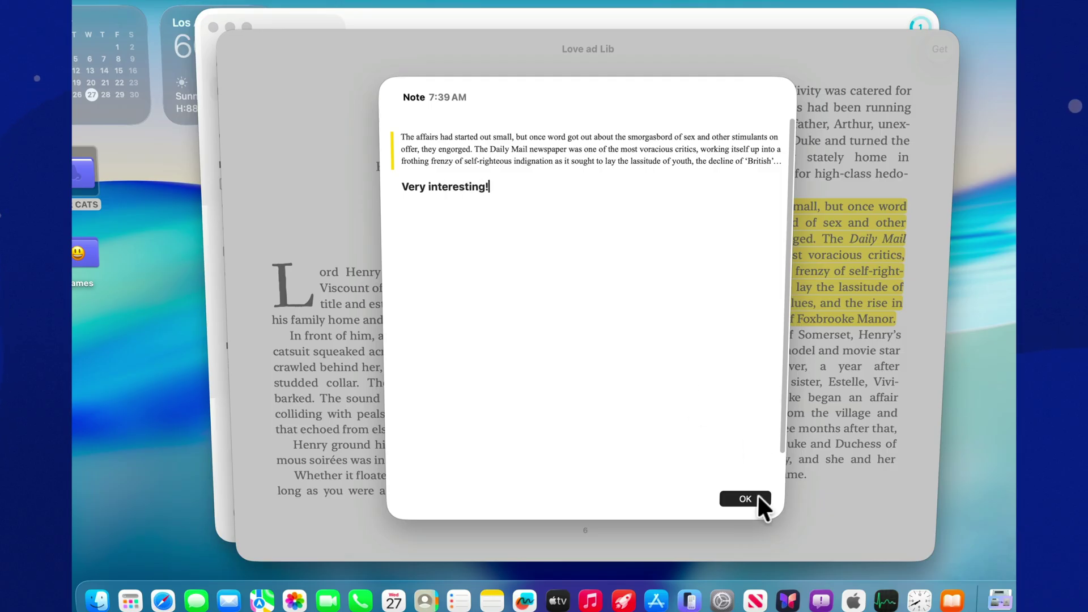
left_click(758, 499)
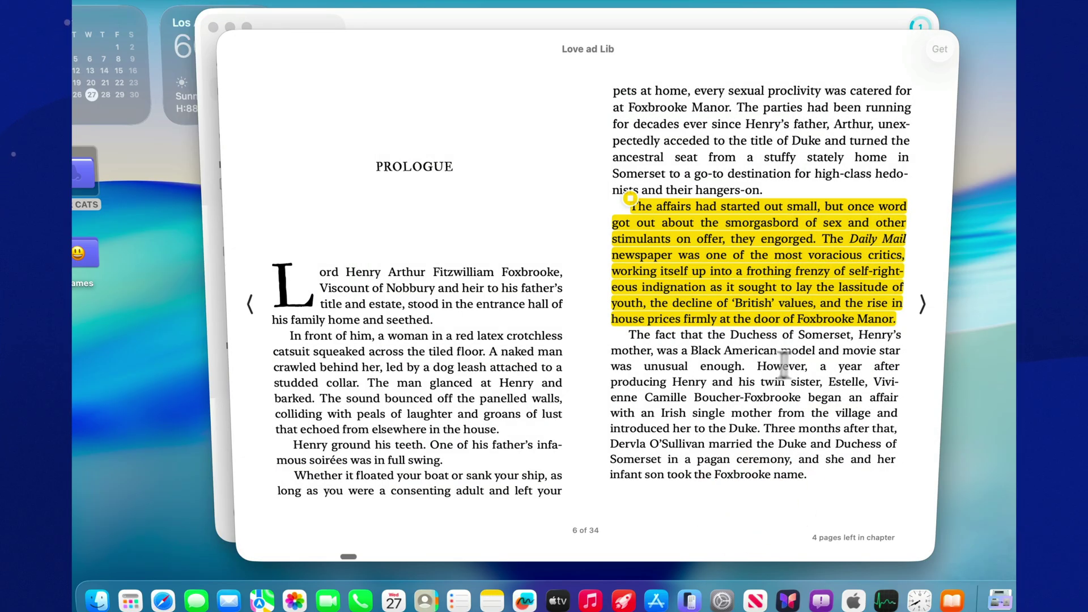
mouse_move(760, 366)
left_mouse_down()
mouse_move(717, 382)
mouse_move(850, 381)
left_mouse_up()
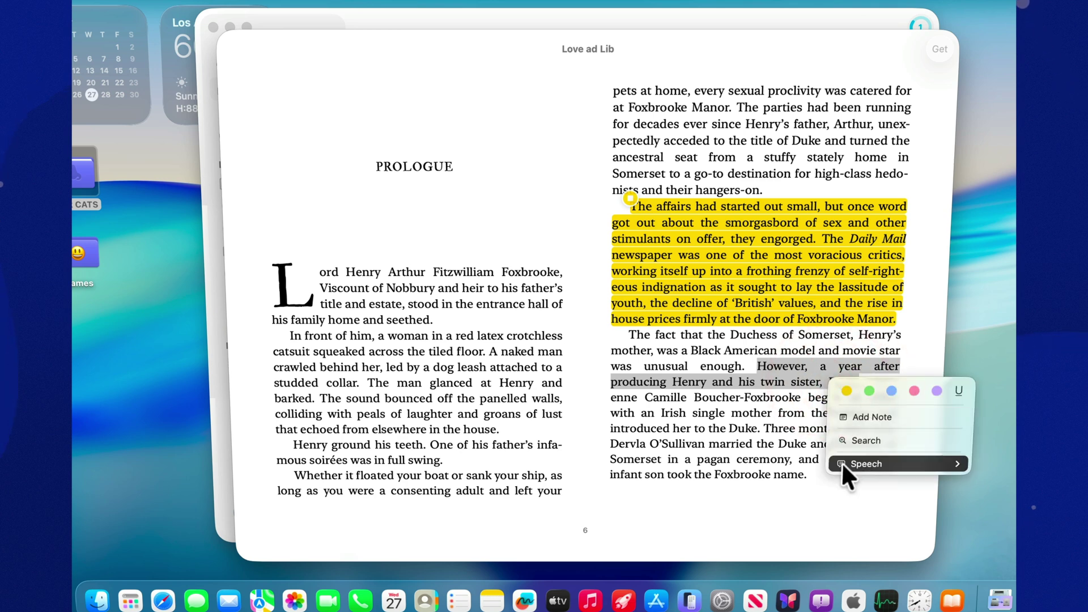
left_click(868, 389)
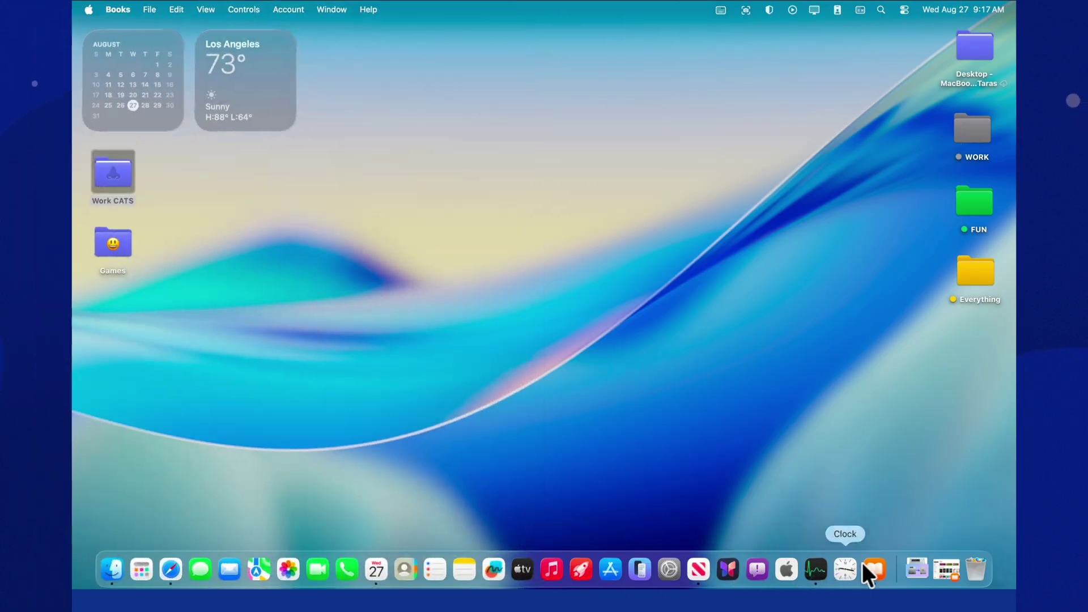
Open Jesus Christ, list notes from all chapters, and jump to the first note's passage
left_click(873, 566)
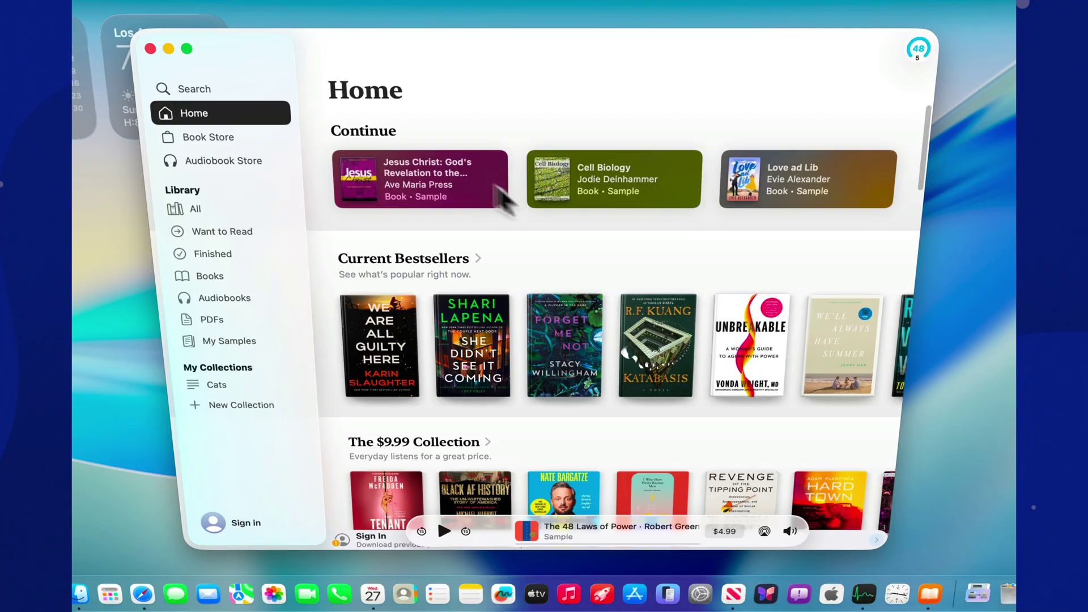
left_click(445, 180)
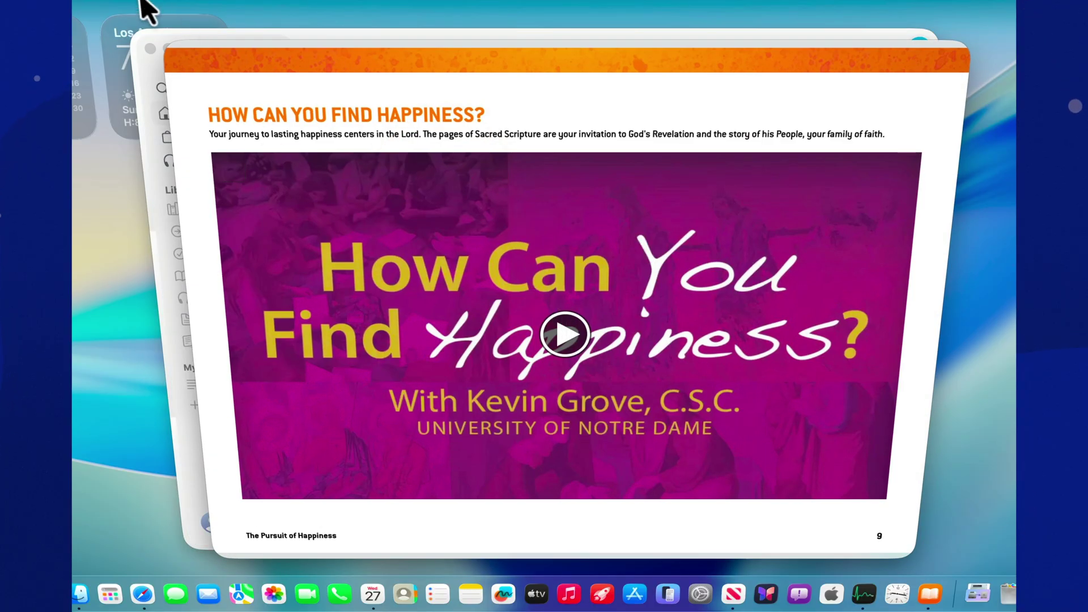
left_click(116, 4)
left_click(131, 51)
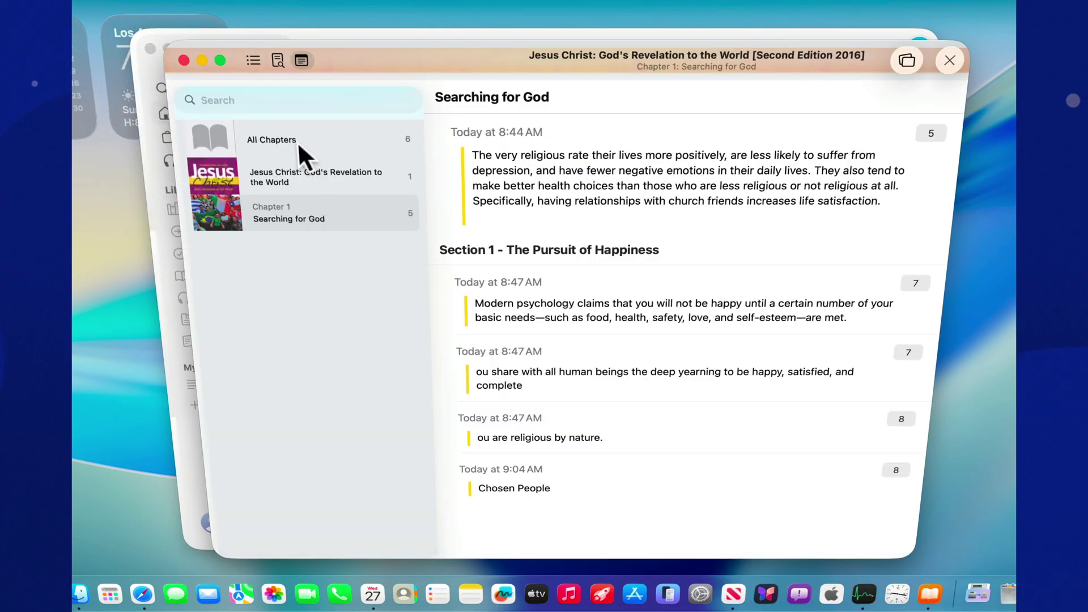
left_click(298, 144)
left_click(605, 183)
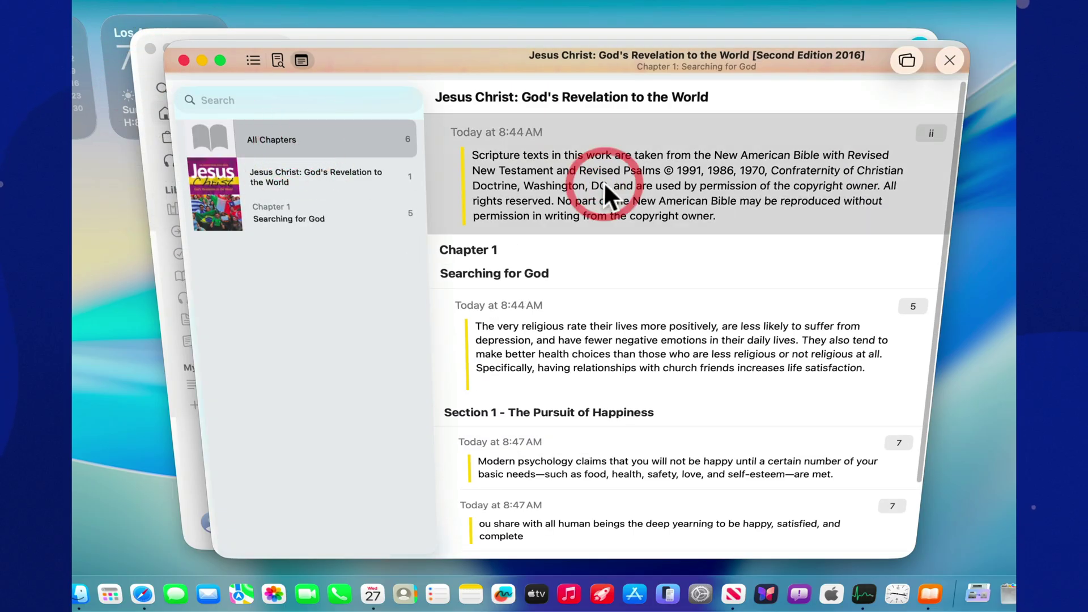
left_click(932, 133)
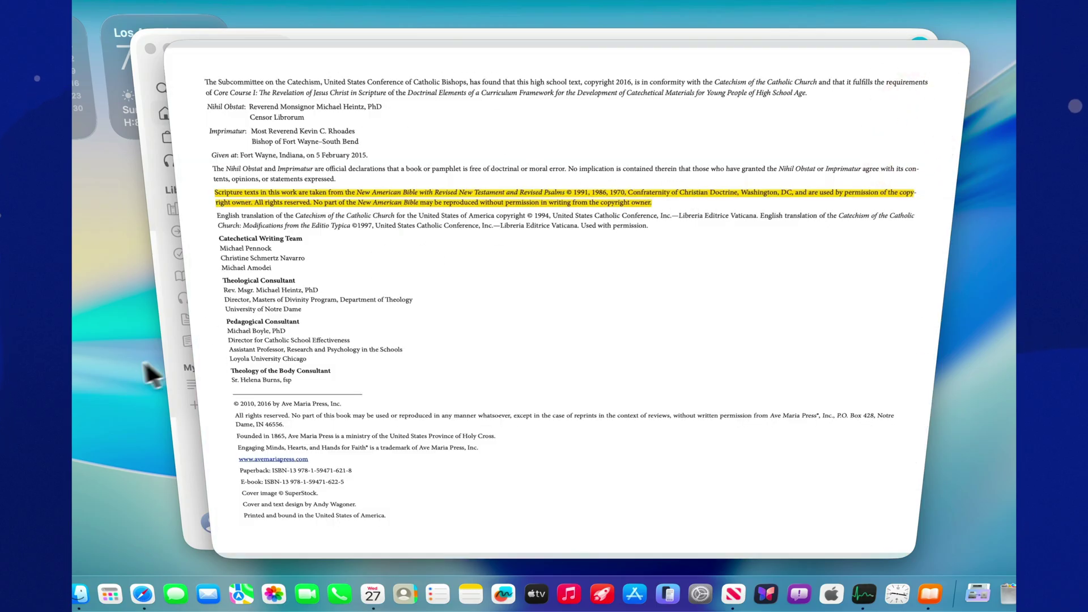
Close the book, then reopen it from Continue and page past the cover to page 9
left_click(209, 333)
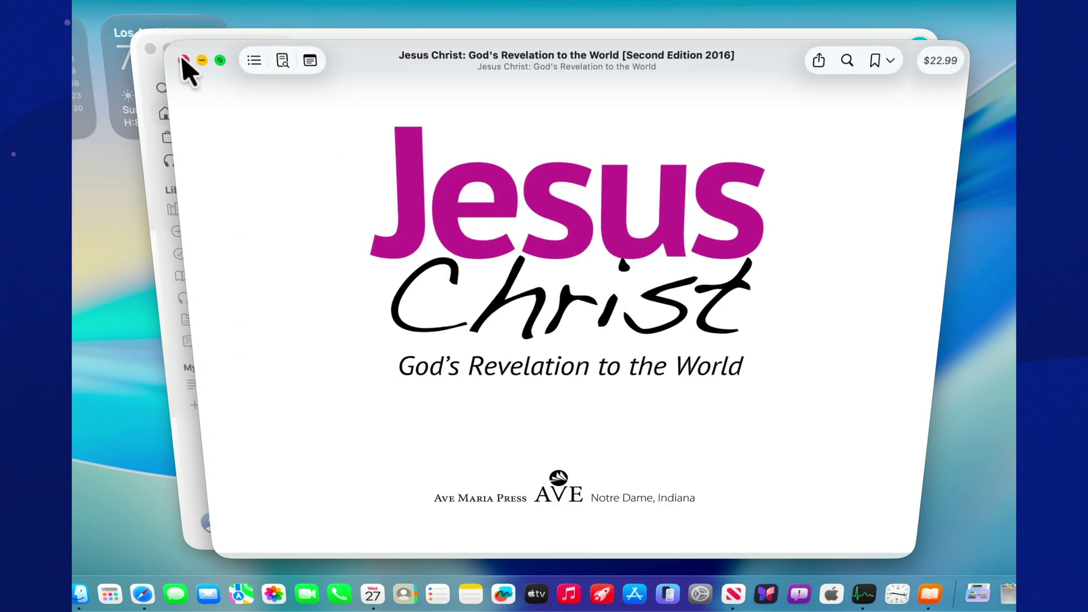
left_click(180, 57)
left_click(115, 4)
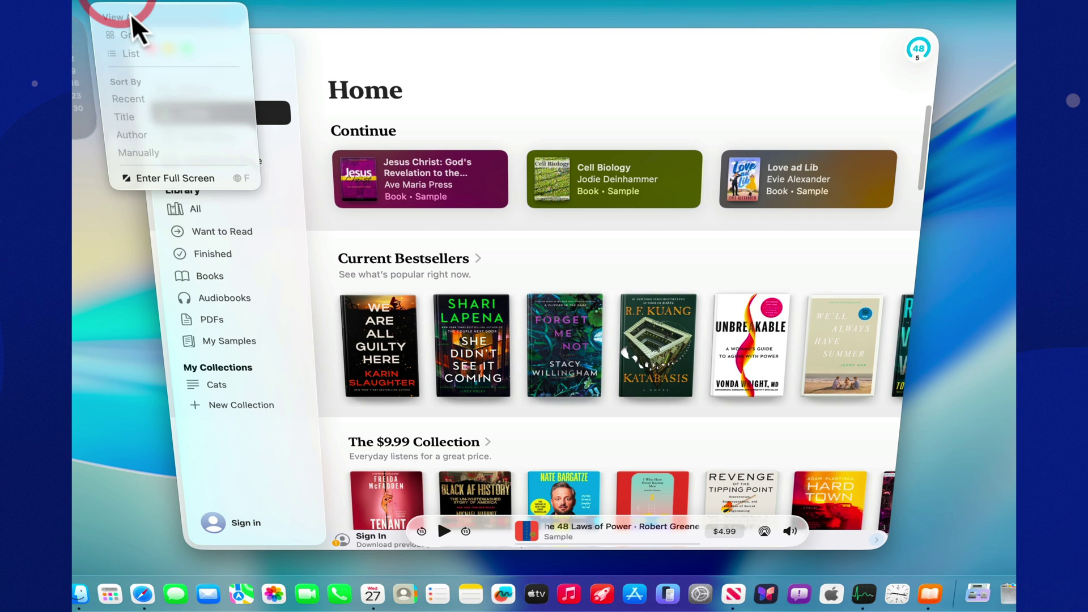
left_click(412, 186)
left_click(413, 186)
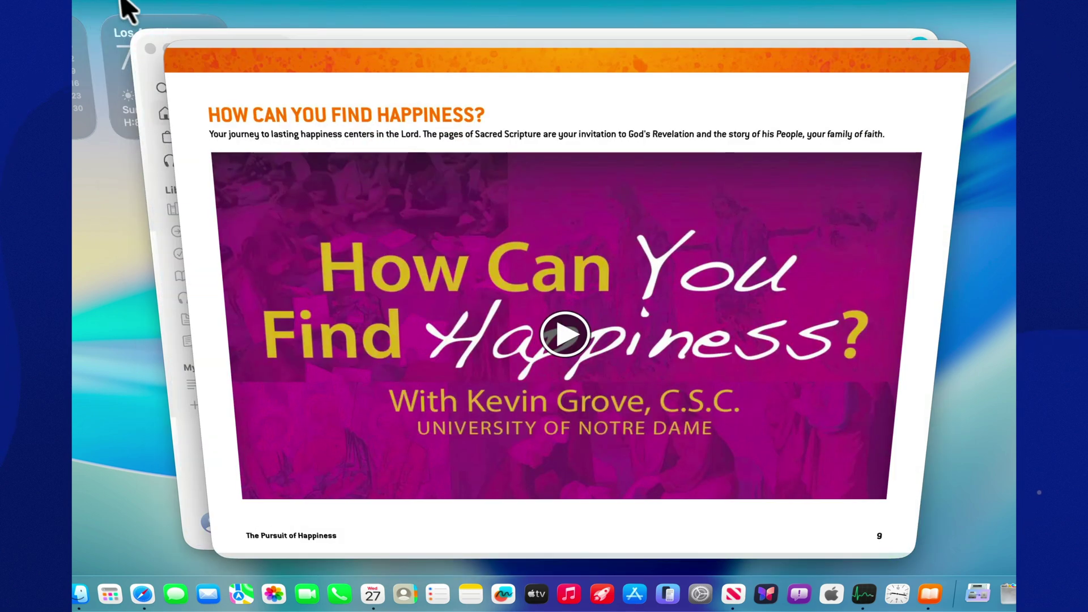
Show Highlights & Notes and copy the front-matter copyright highlight
left_click(115, 5)
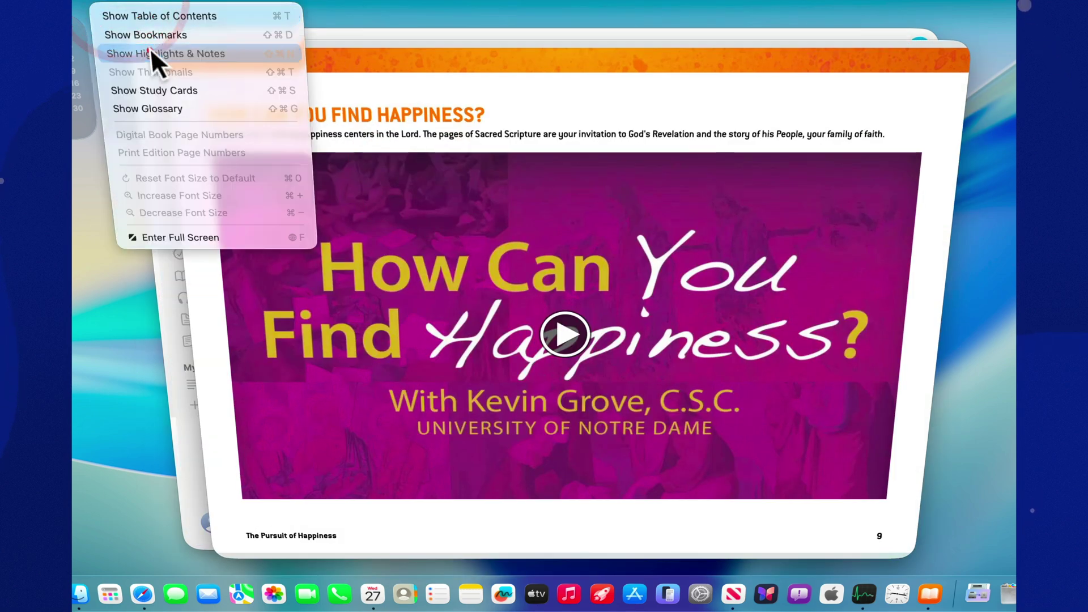
left_click(151, 48)
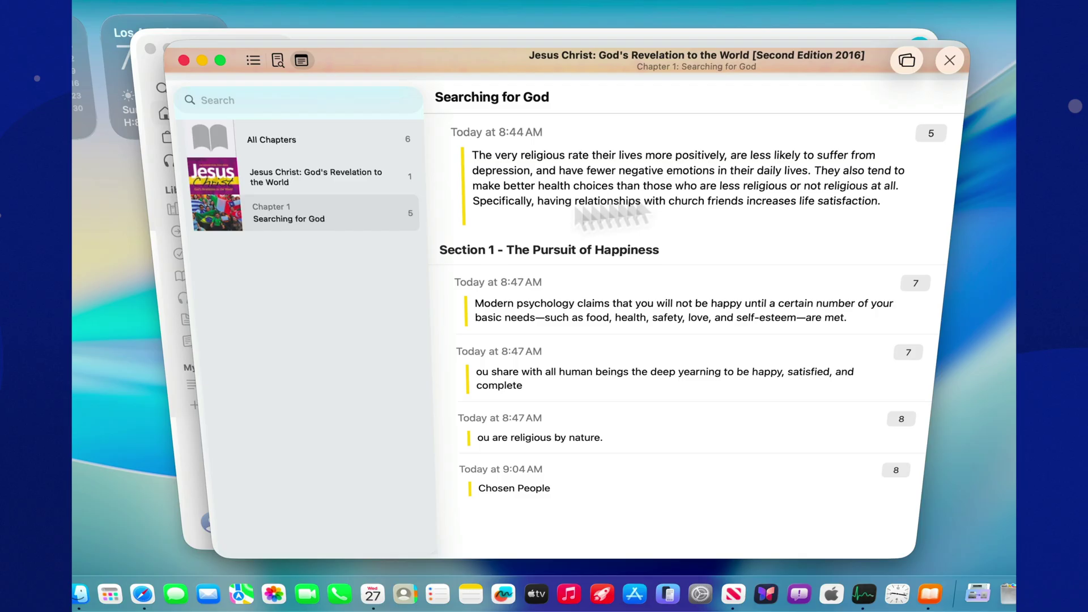
left_click(356, 178)
right_click(825, 167)
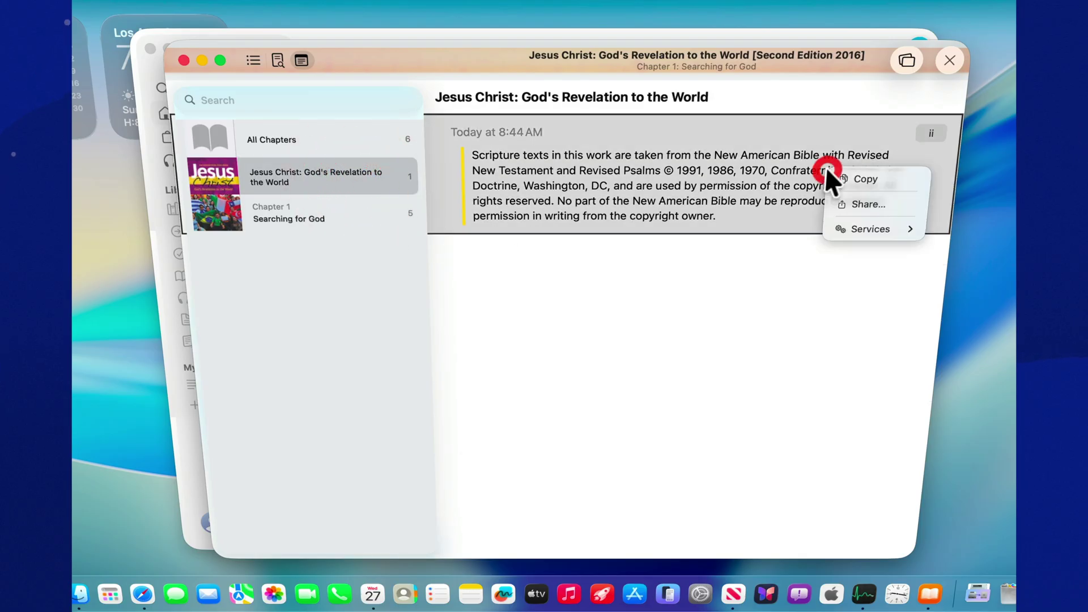
mouse_move(881, 230)
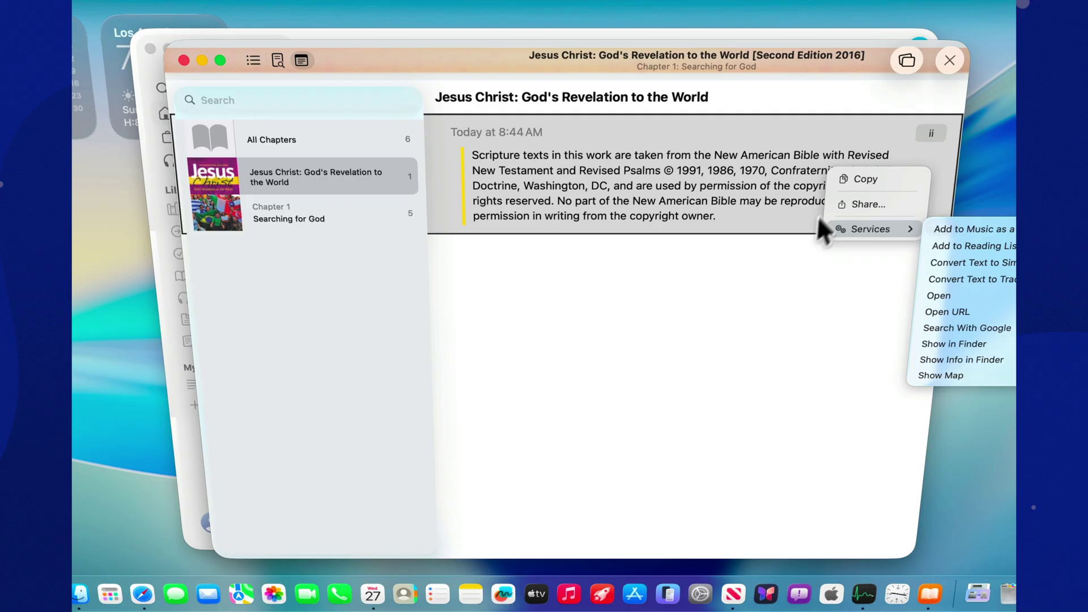
left_click(857, 178)
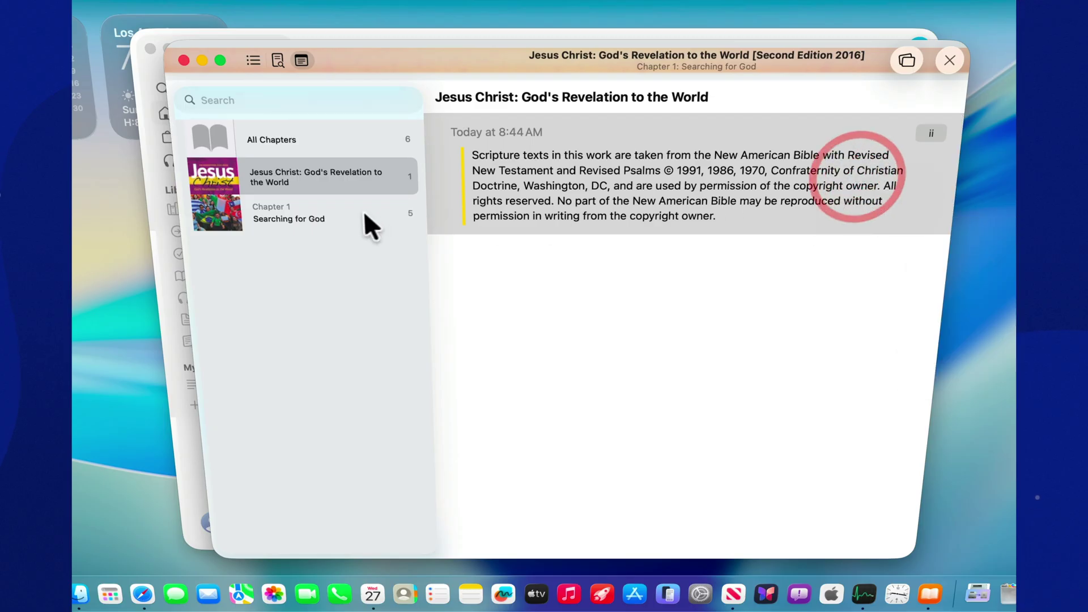
Copy the Chapter 1 Modern psychology highlight, jump to it on page 7, and close the book
left_click(309, 212)
left_click(662, 311)
right_click(663, 311)
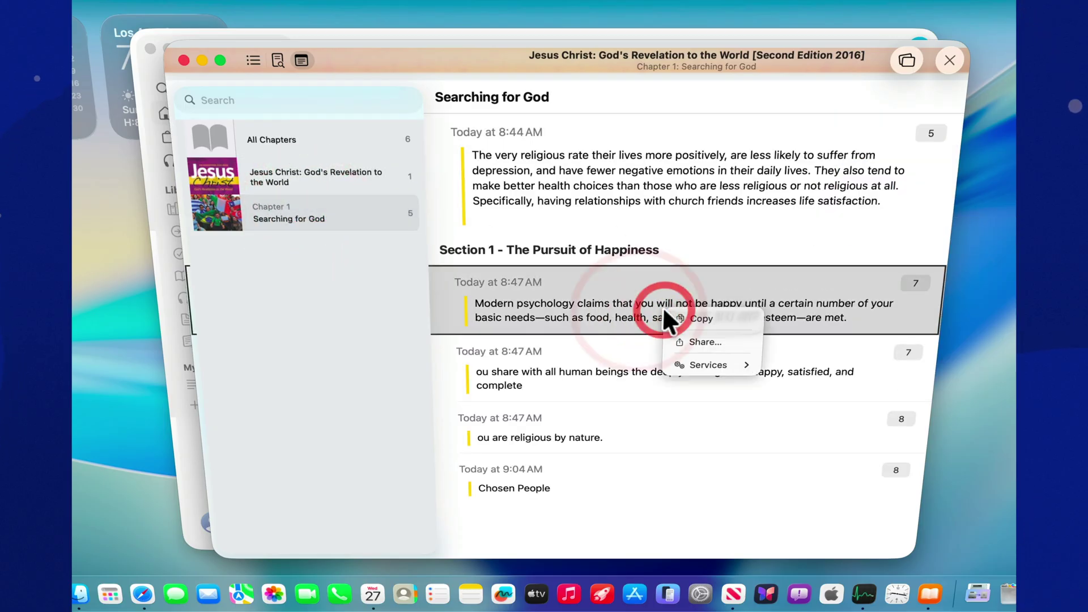
left_click(723, 318)
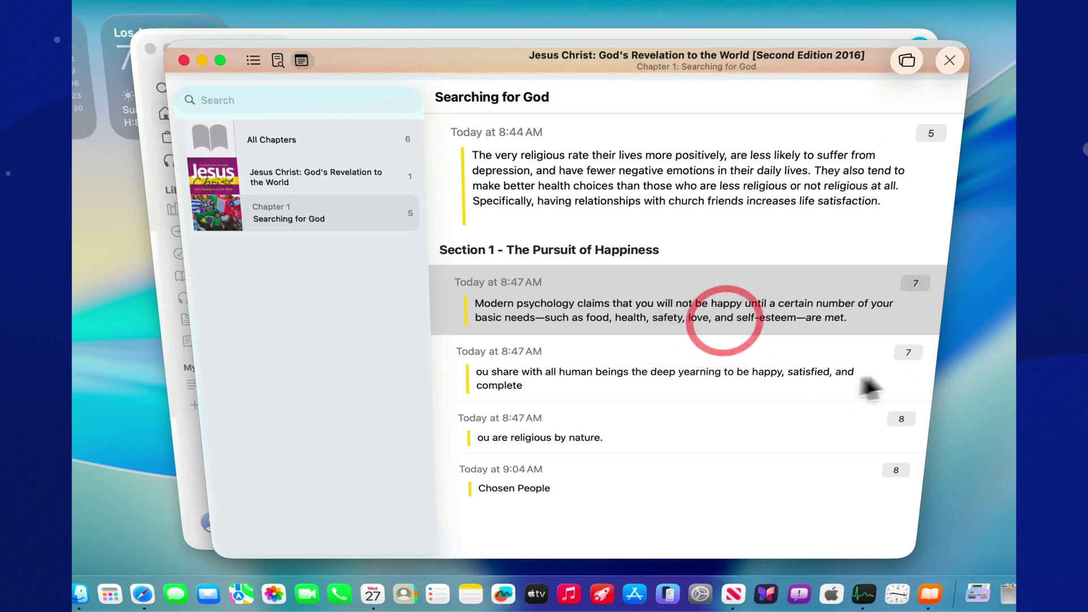
left_click(916, 282)
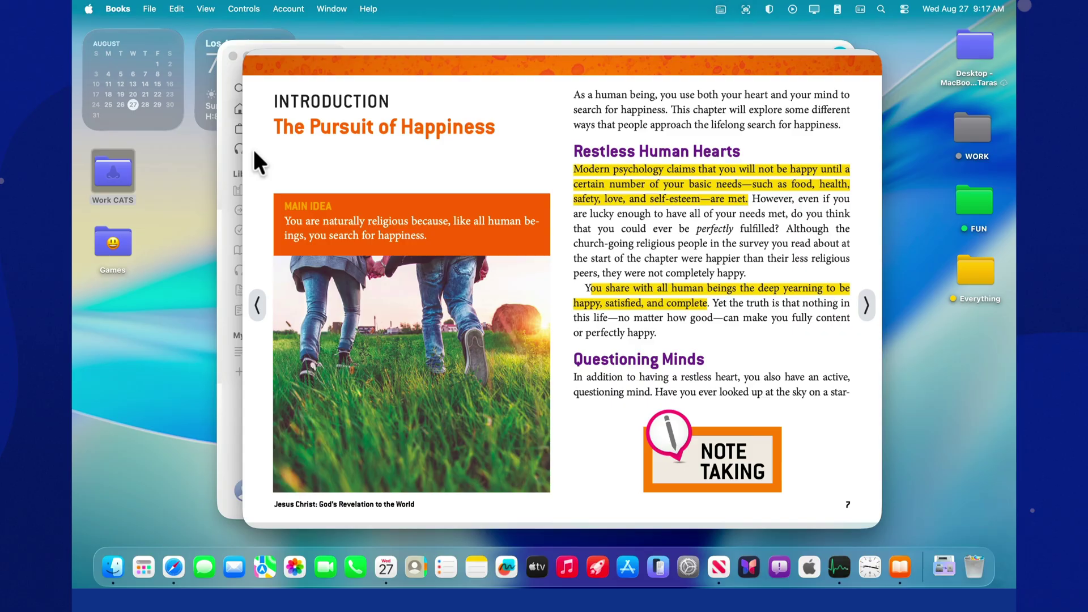
mouse_move(542, 62)
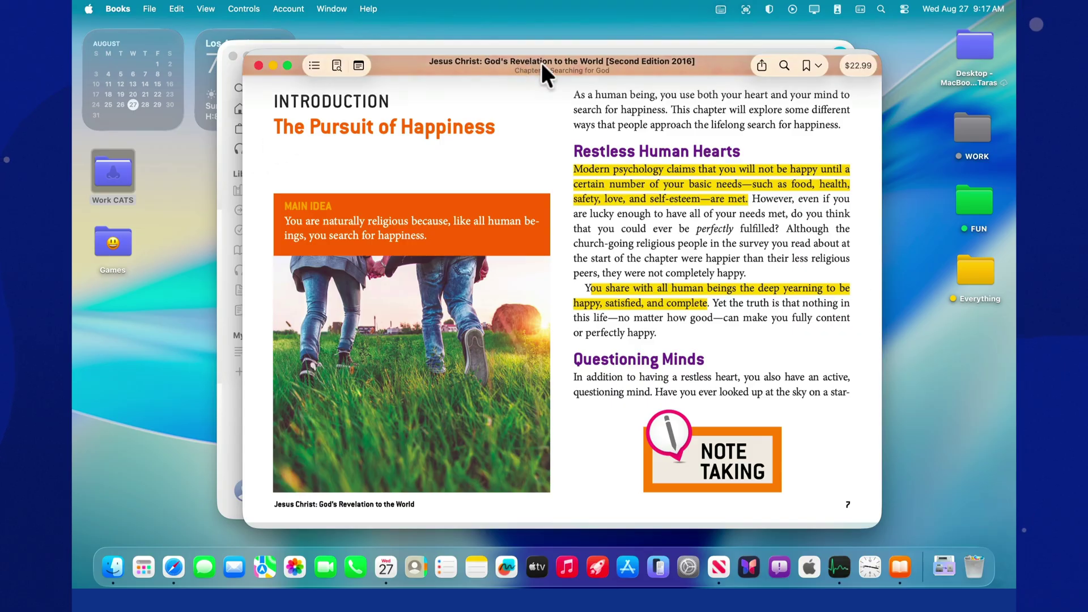
left_click(260, 64)
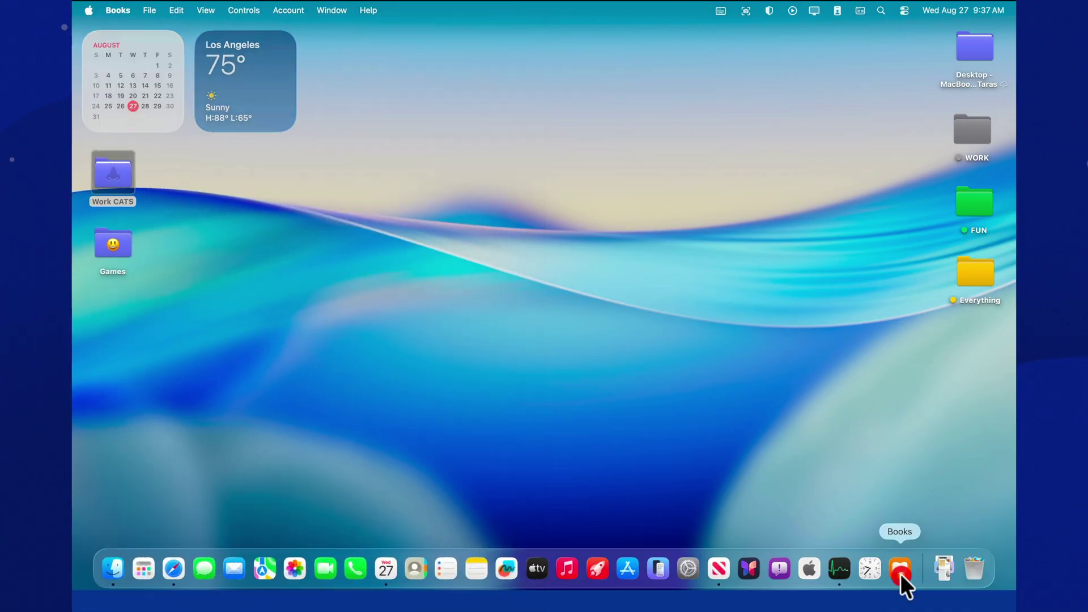
Import Cat - Wikipedia.pdf from the Downloads stack into the PDFs collection
left_click(901, 574)
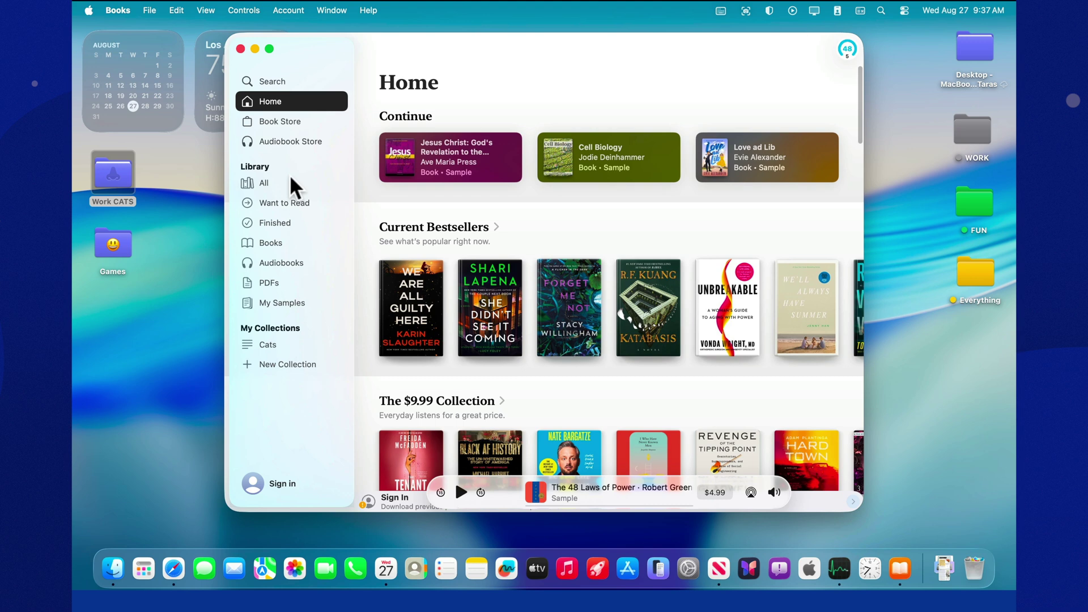
left_click(270, 284)
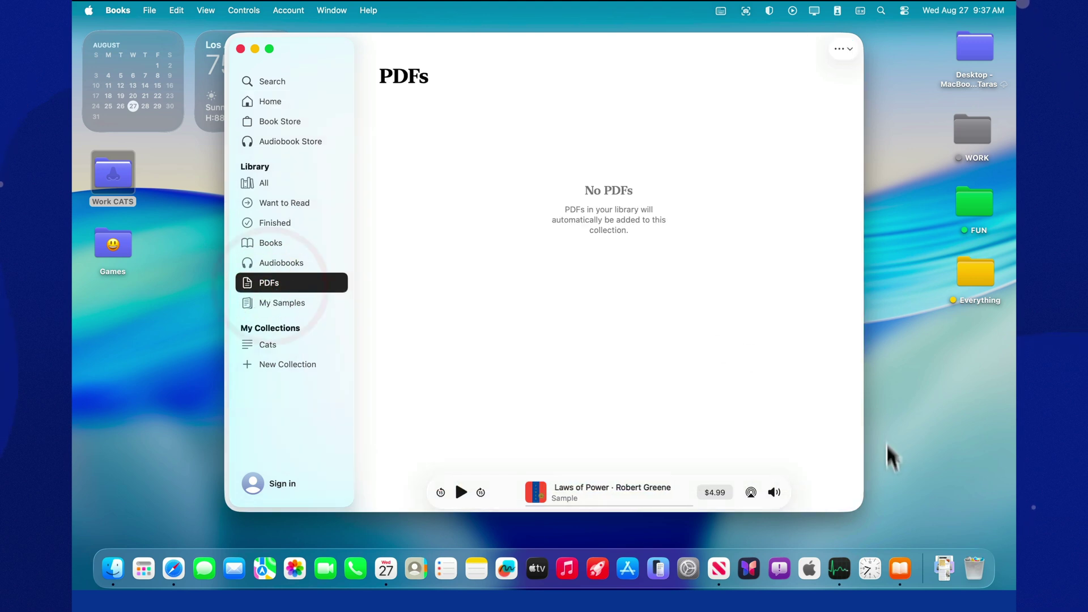
left_click(950, 565)
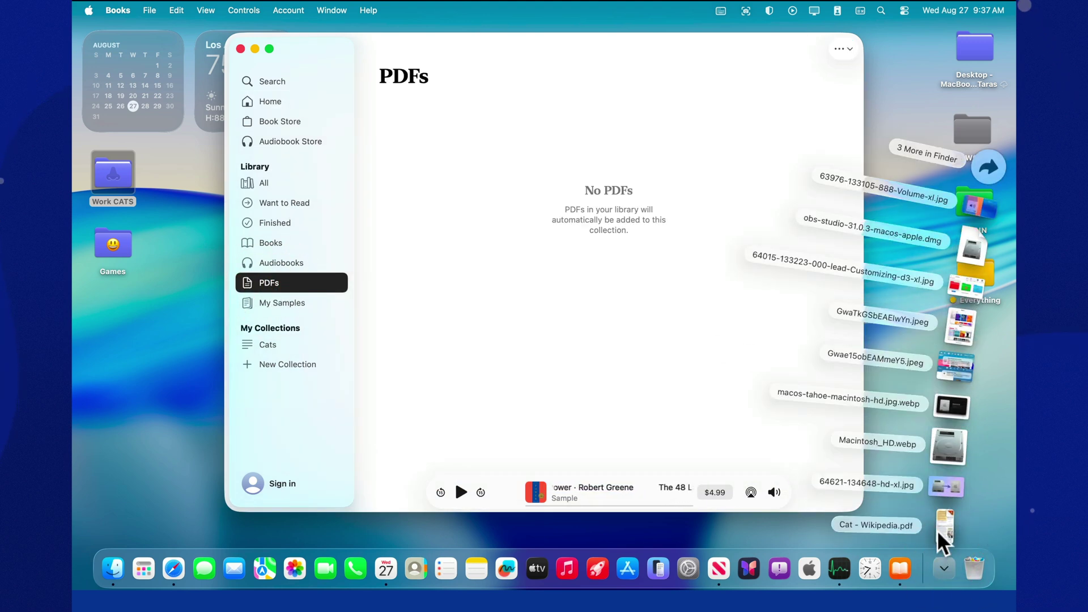
mouse_move(937, 530)
left_mouse_down()
mouse_move(819, 501)
mouse_move(584, 273)
left_mouse_up()
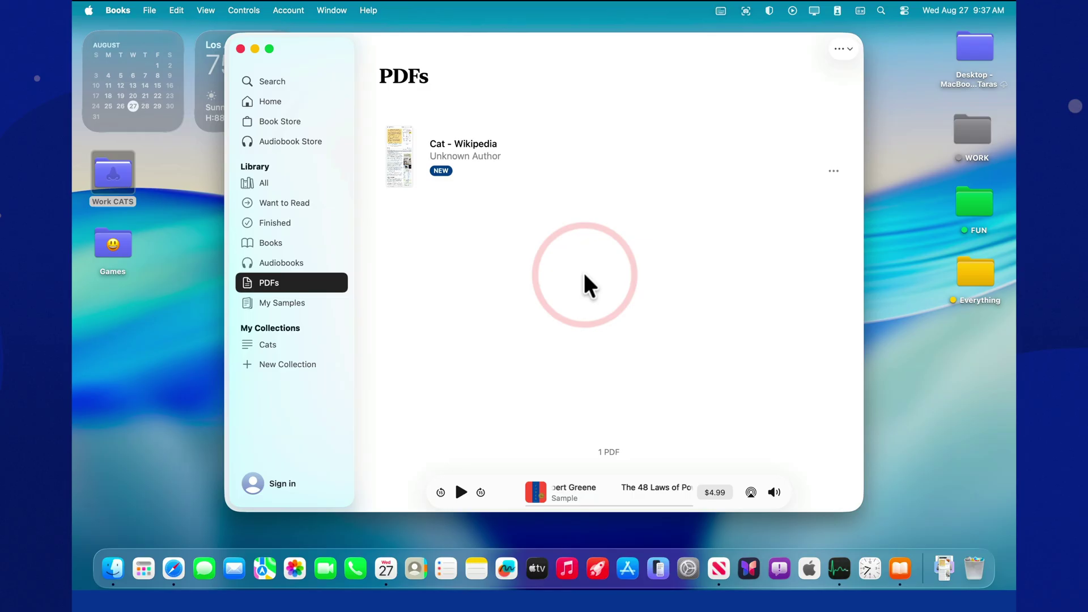
Open Cat - Wikipedia.pdf in Preview and skim up and down the page
double_click(497, 159)
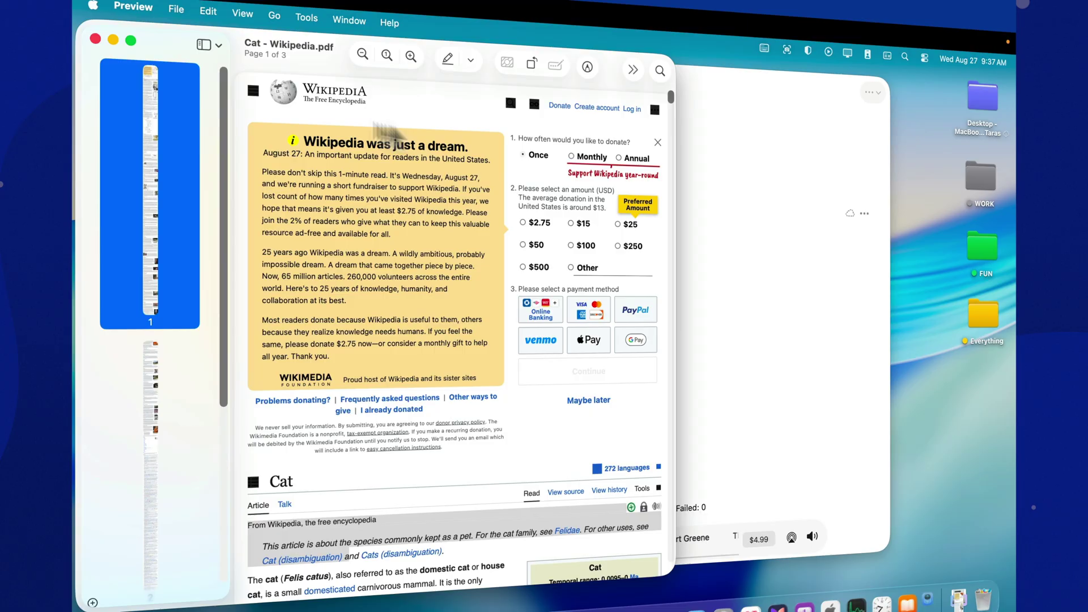
scroll(545, 368, "down", 5)
scroll(561, 367, "down", 20)
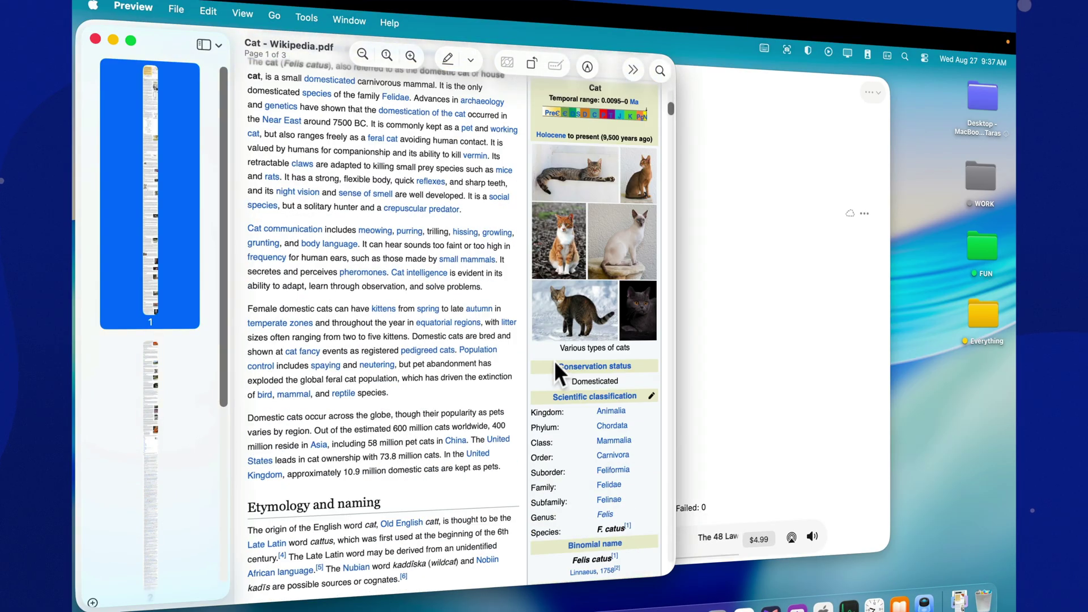
scroll(556, 365, "up", 20)
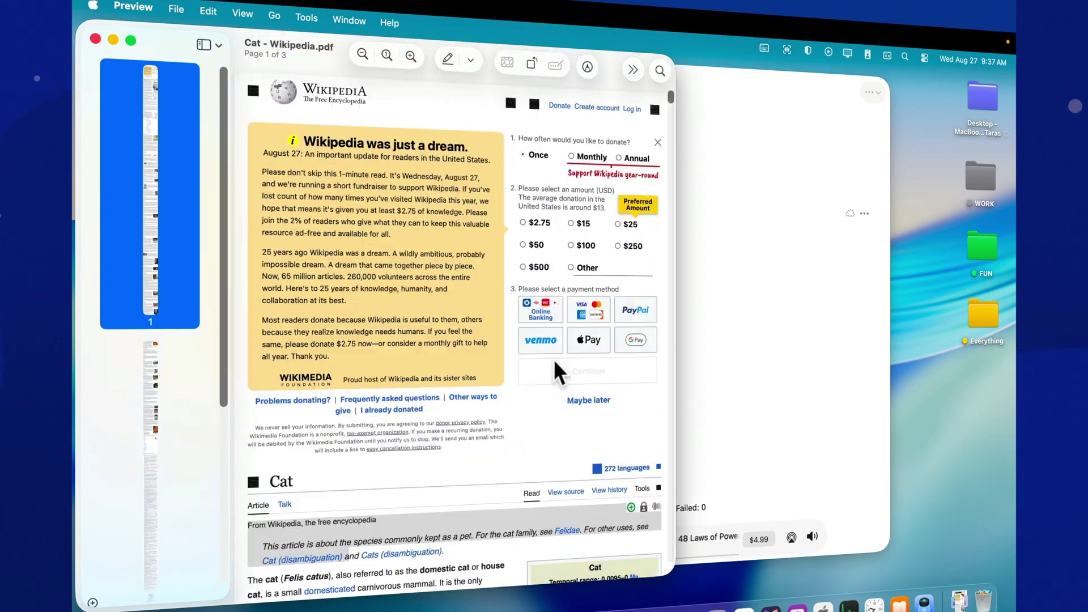
Sketch two freehand black strokes over the donation banner and the disclaimer
left_click(587, 67)
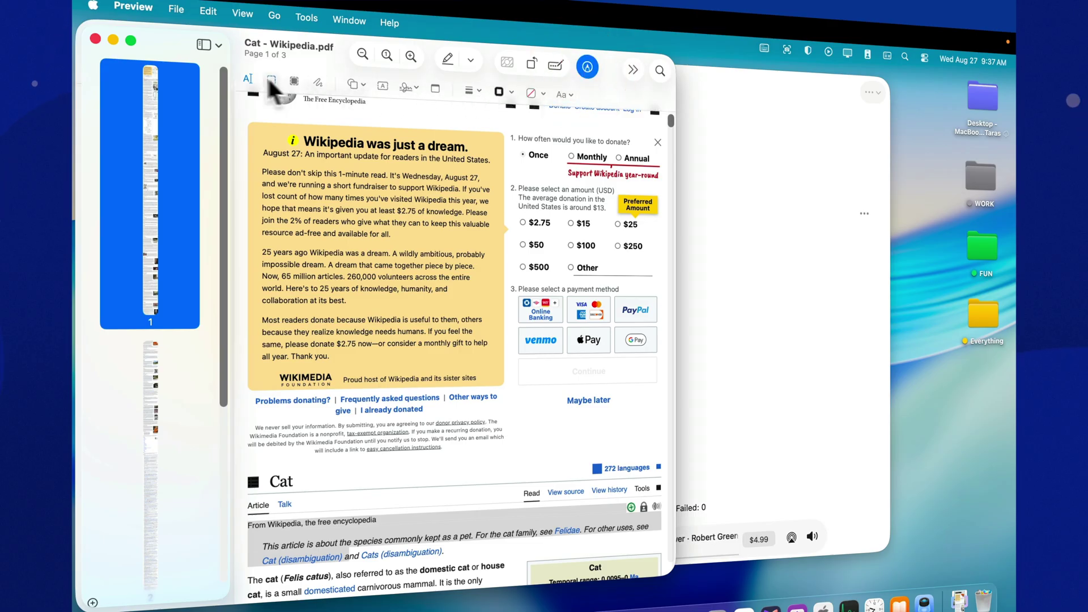
left_click(322, 81)
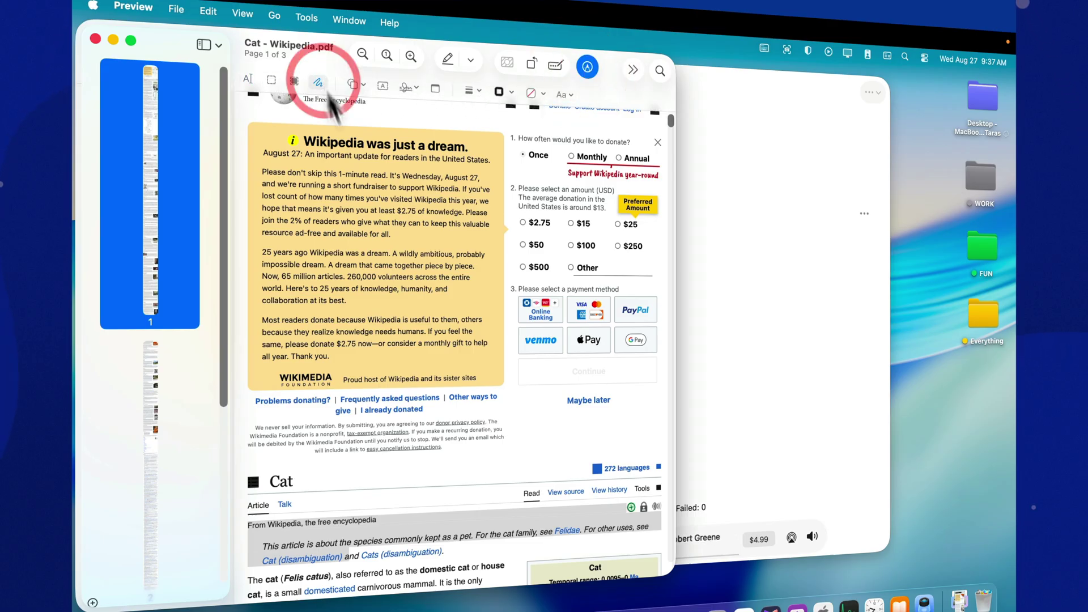
left_click_drag(569, 422, 601, 426)
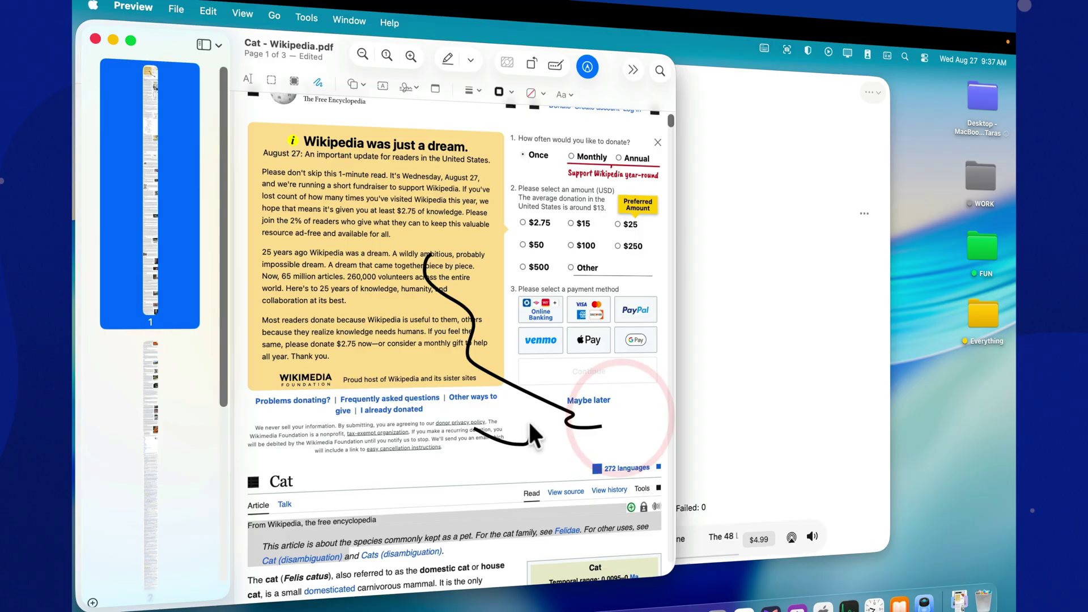
left_click_drag(530, 428, 476, 429)
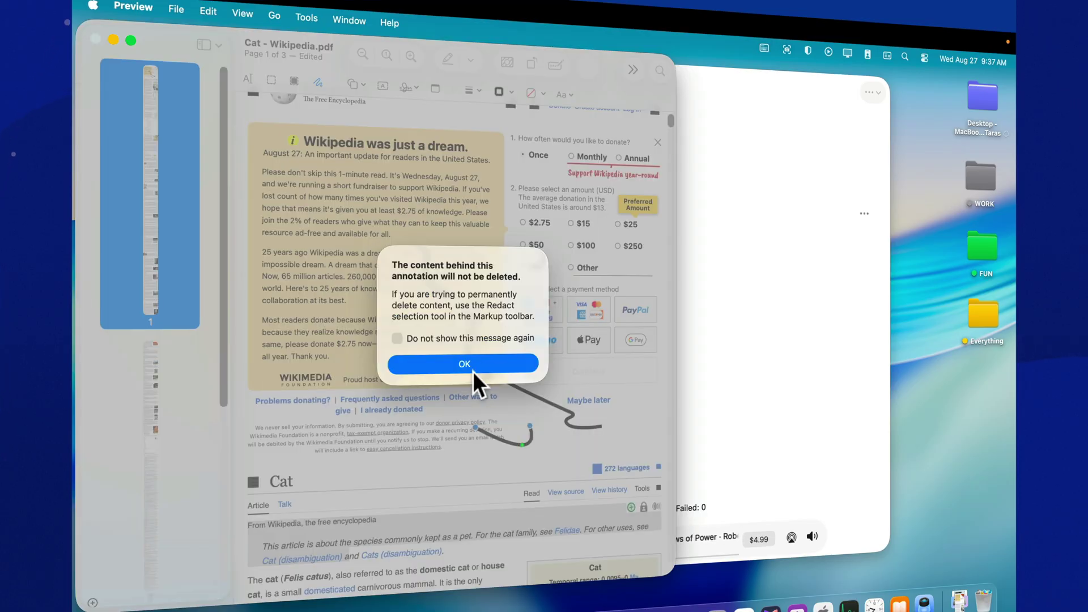
Dismiss the annotation warning with Do not show again ticked and confirm with OK
left_click(475, 367)
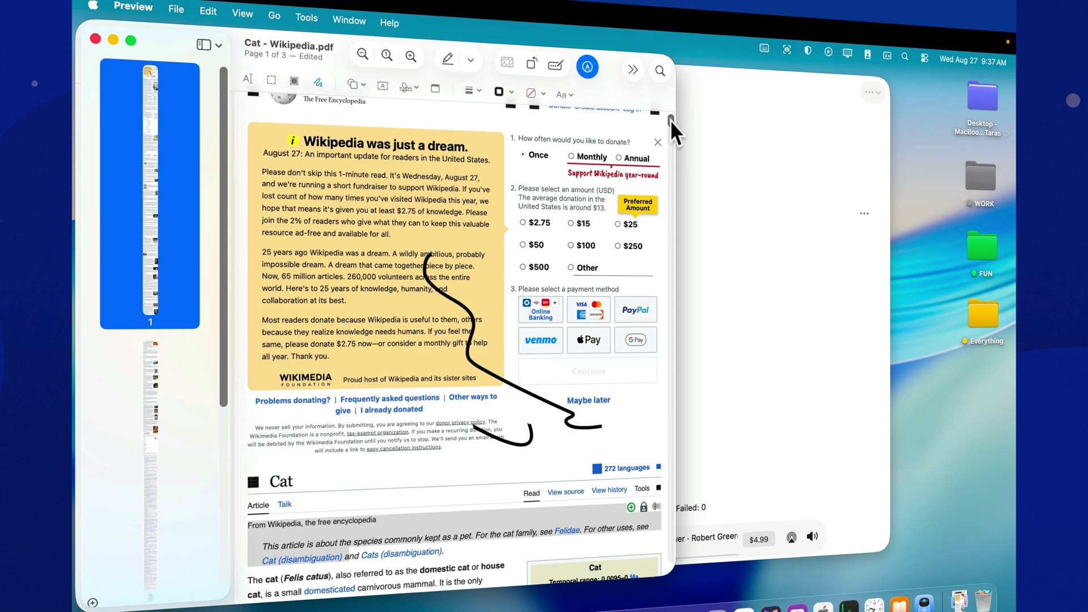
left_click(668, 132)
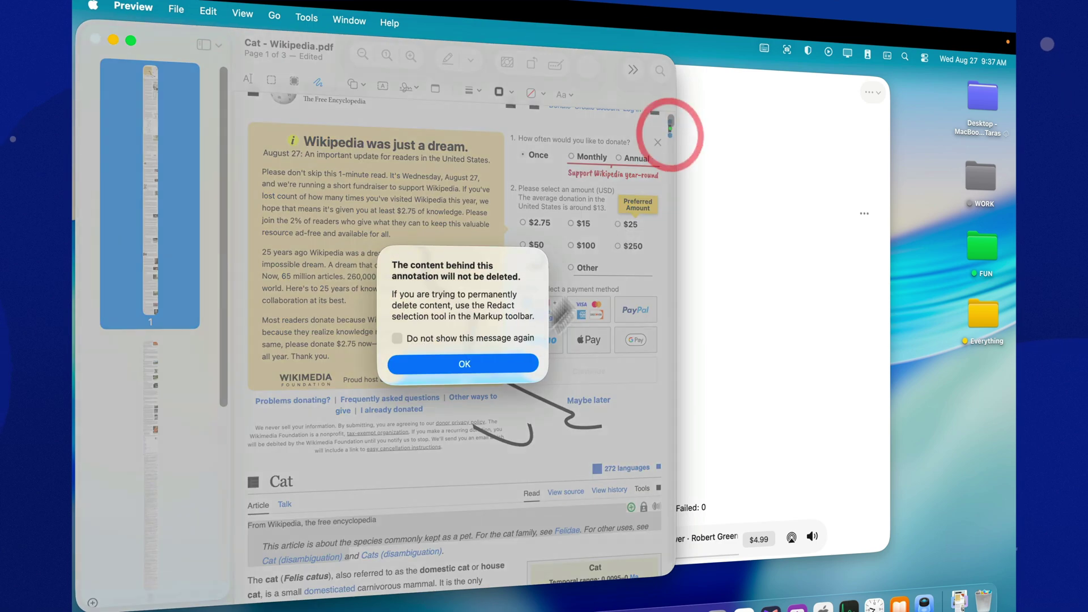
left_click(396, 338)
left_click(460, 364)
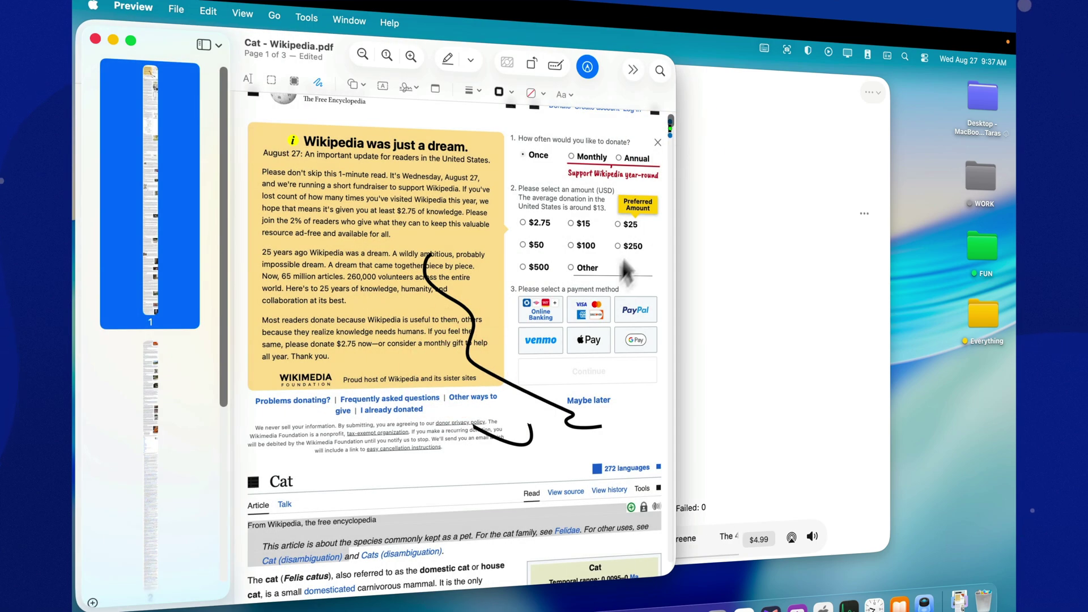
scroll(559, 311, "down", 15)
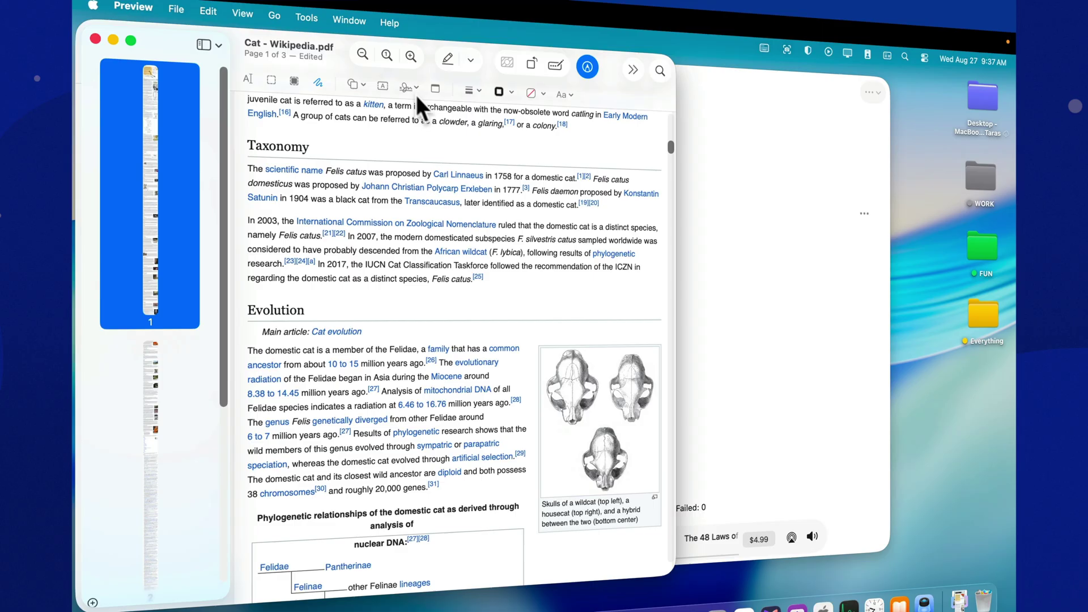
Highlight the phrase about the Felidae family, then hide the markup tools
left_click(449, 59)
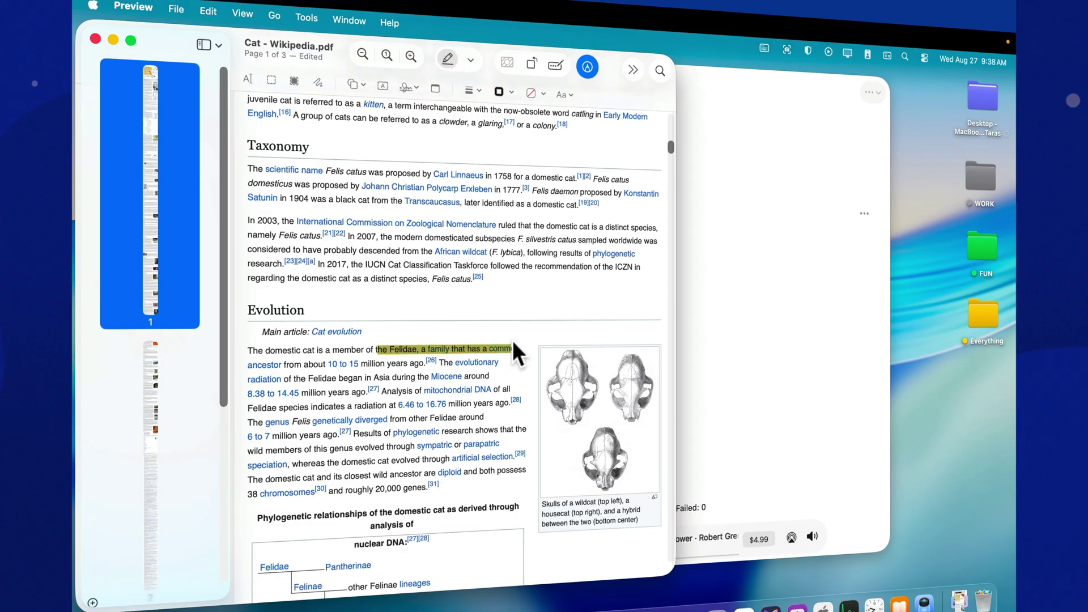
left_click_drag(514, 350, 519, 349)
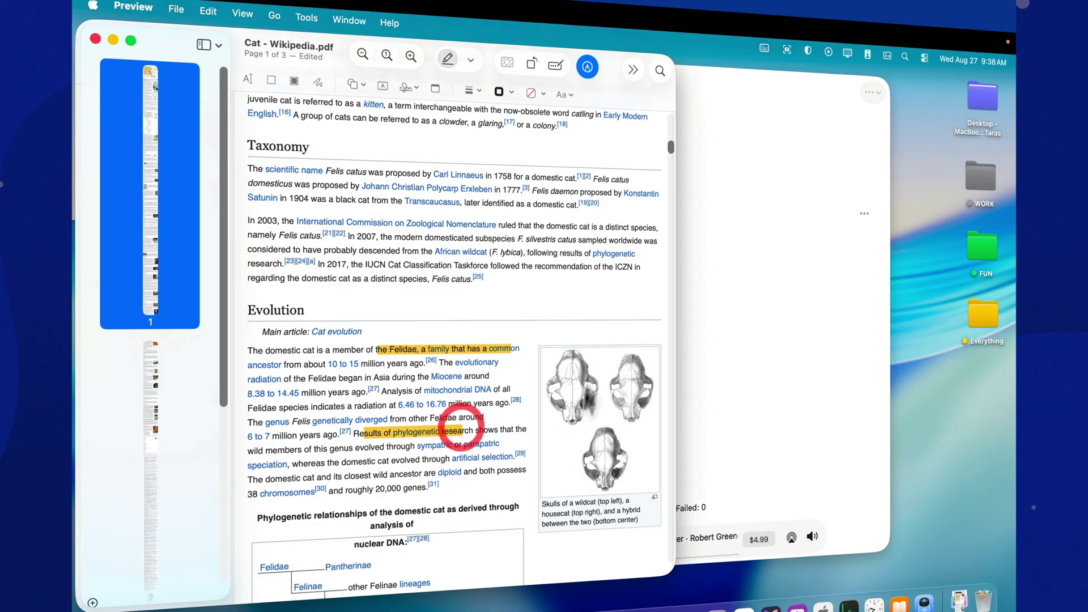
left_click(588, 67)
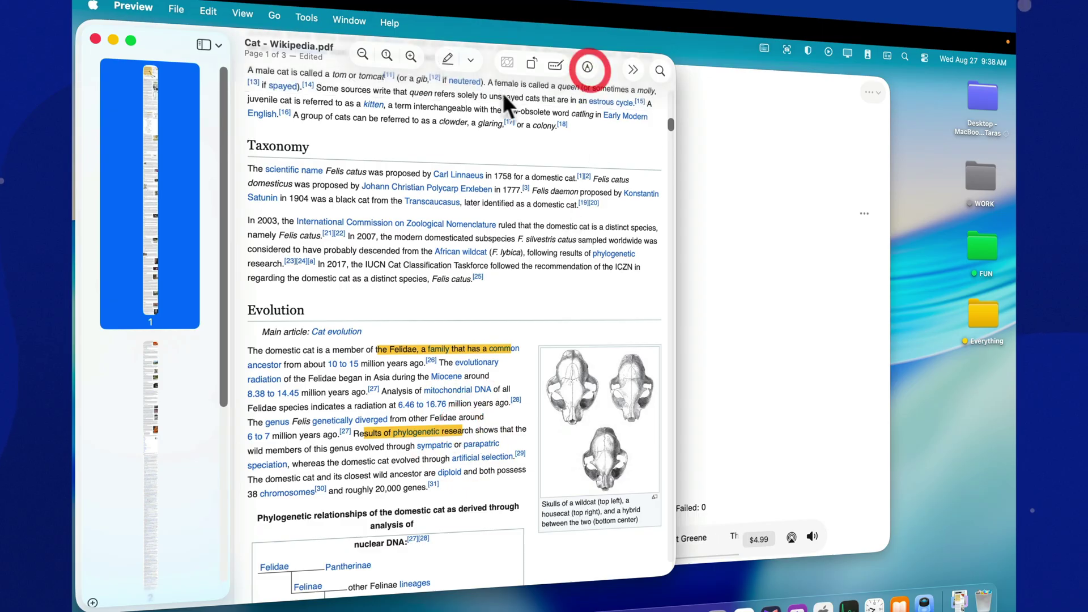
Scroll to Domestication, select a passage, view its context menu, then dismiss it
scroll(424, 316, "down", 10)
scroll(404, 344, "down", 5)
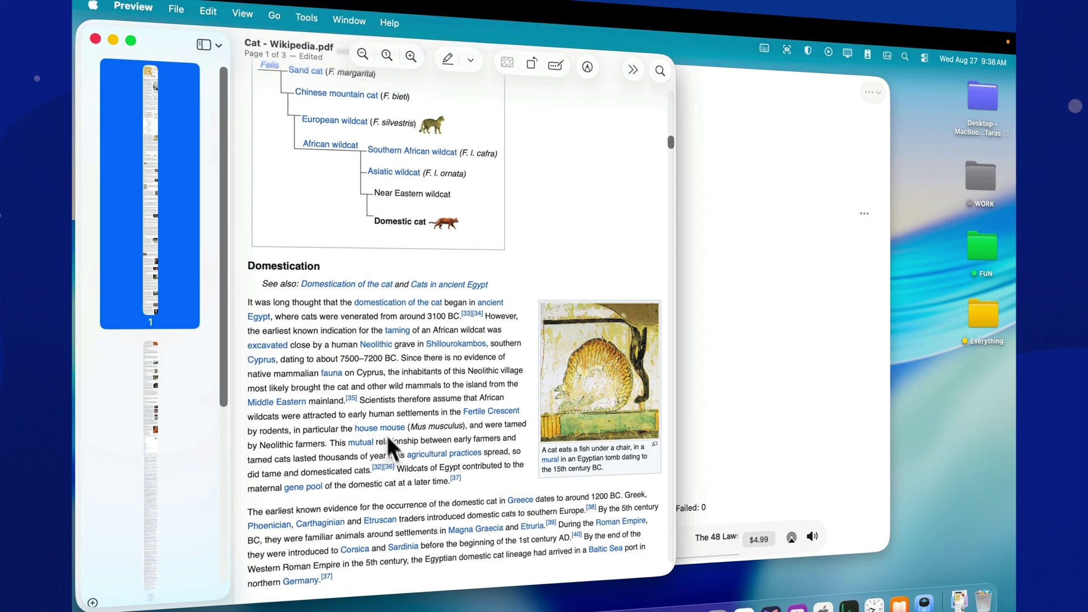
left_click_drag(316, 374, 405, 429)
right_click(331, 407)
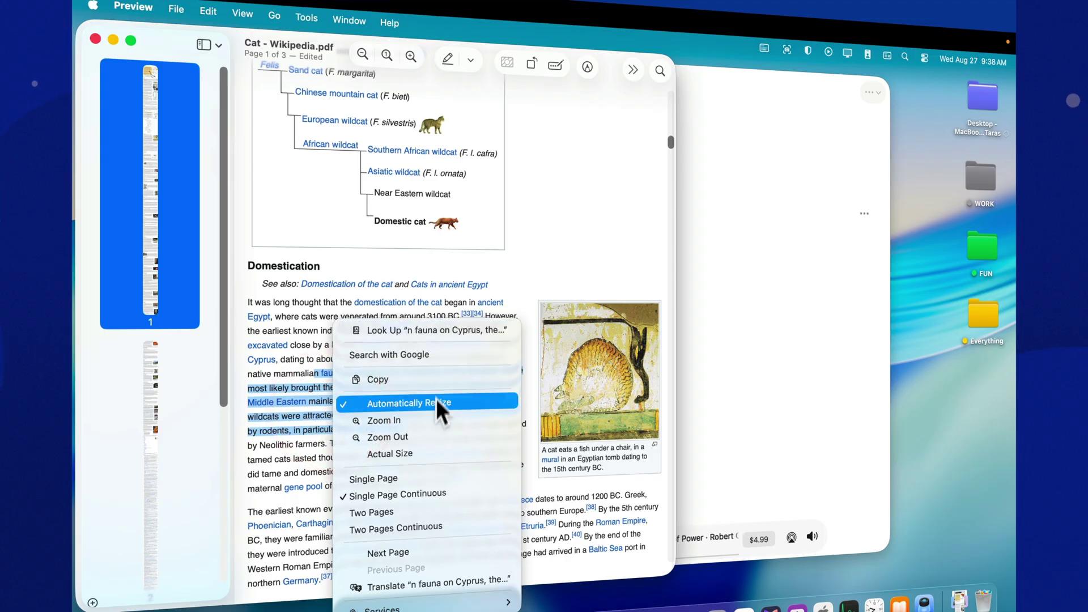
mouse_move(455, 608)
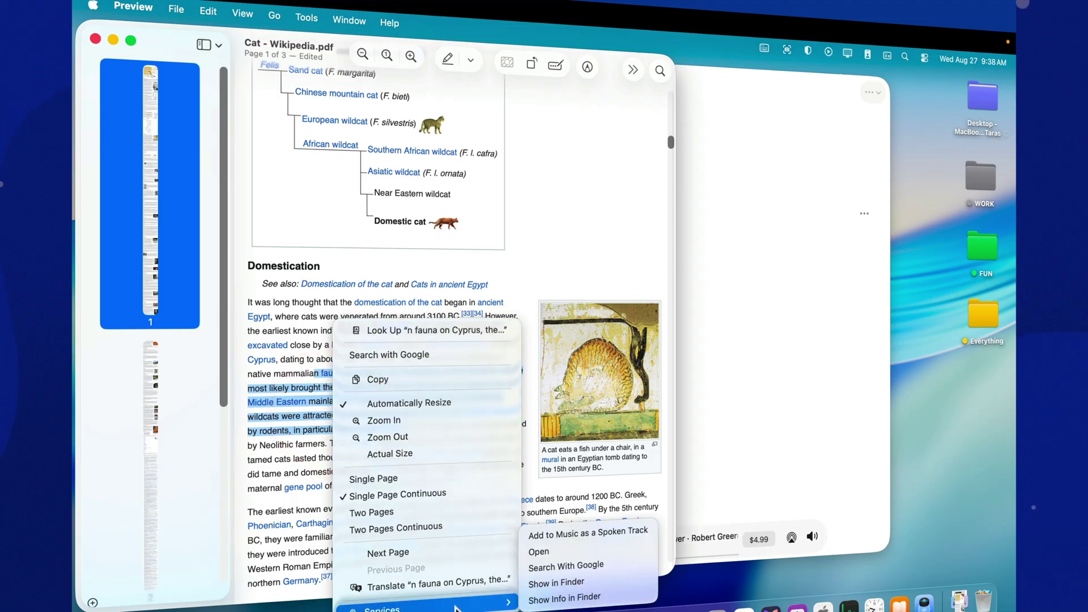
left_click(576, 158)
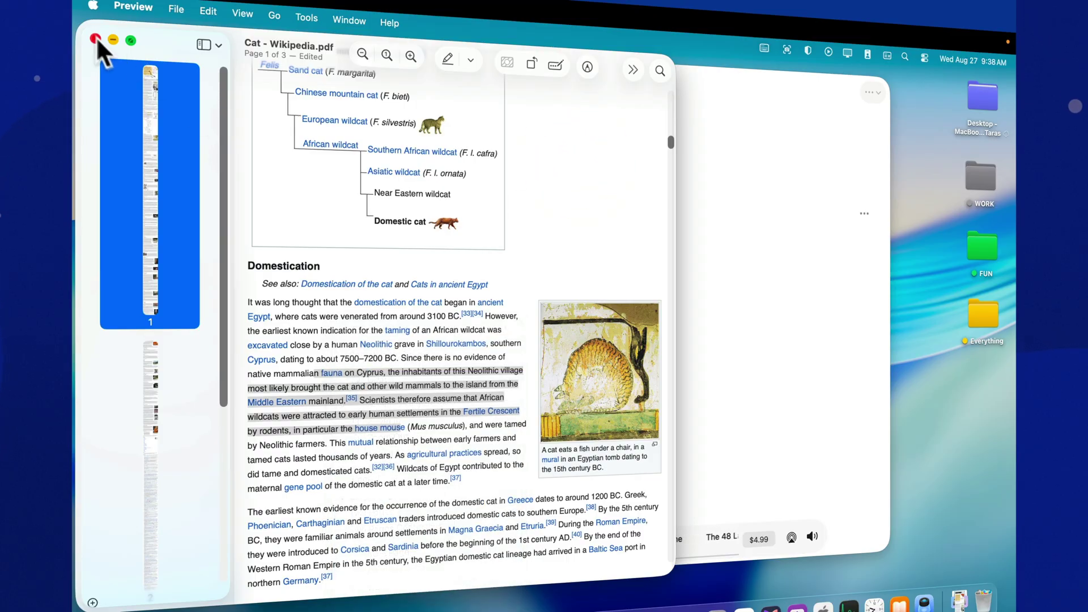
Close the Preview window and look over the PDFs view's Remove Downloads options
left_click(96, 38)
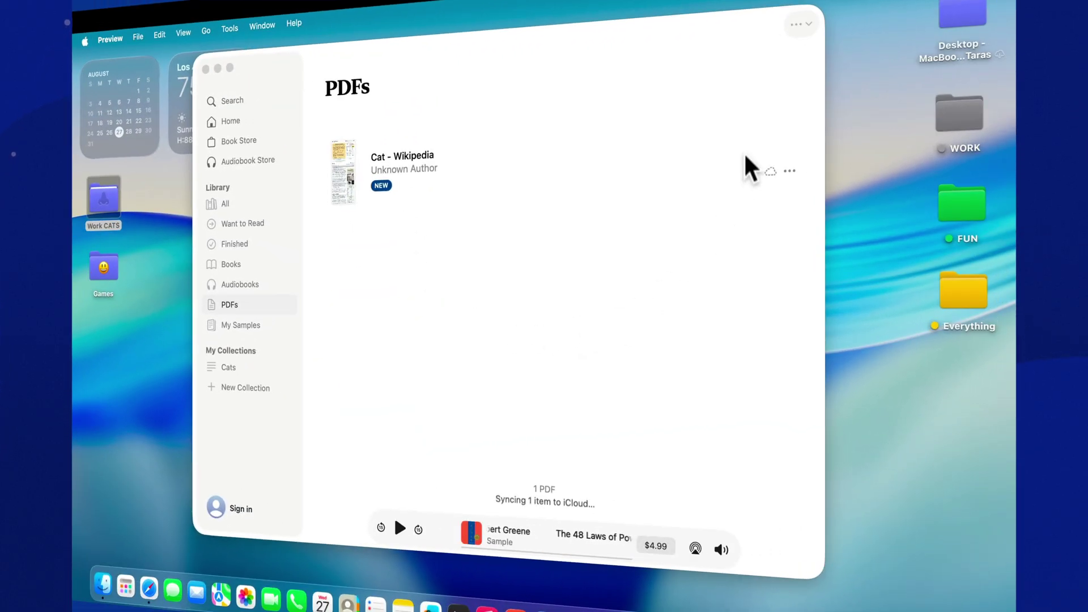
left_click(799, 24)
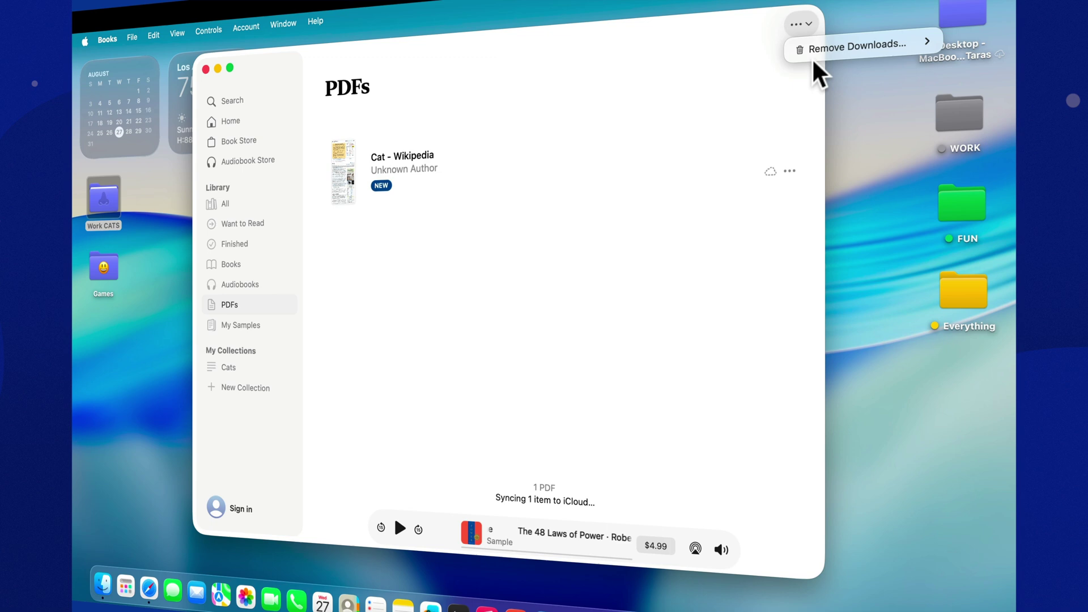
mouse_move(833, 50)
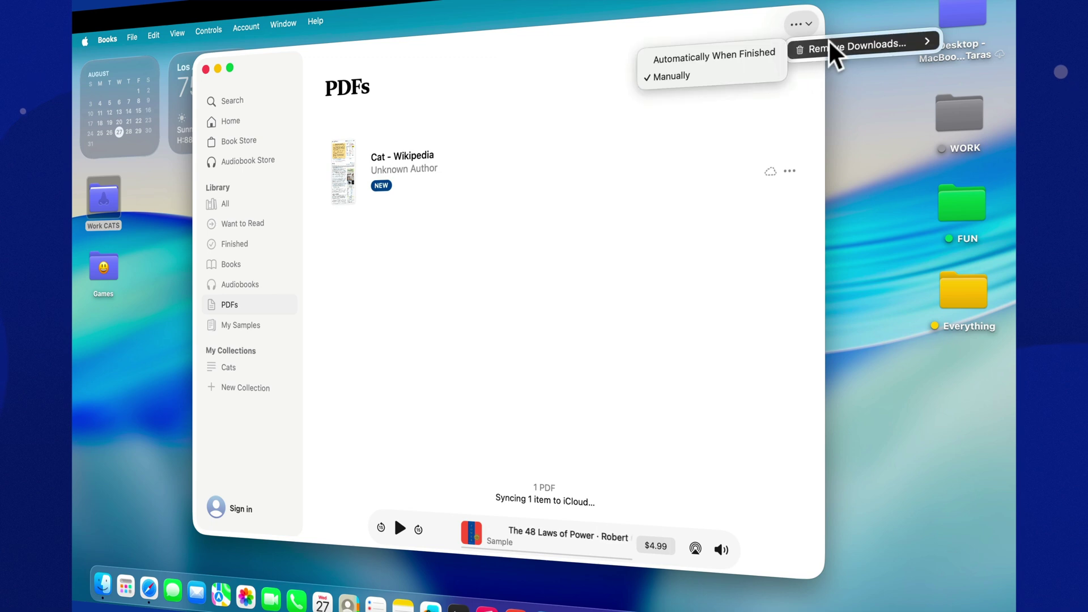
left_click(671, 220)
View the Cat - Wikipedia PDF's action list from its ••• button and thumbnail context menu
left_click(790, 170)
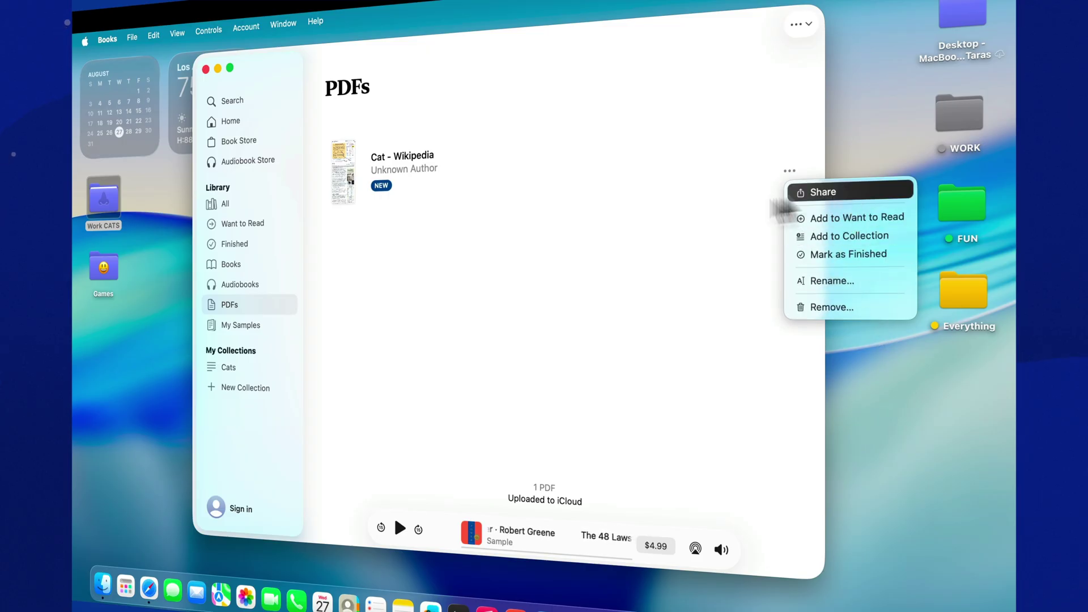
left_click(649, 201)
right_click(348, 171)
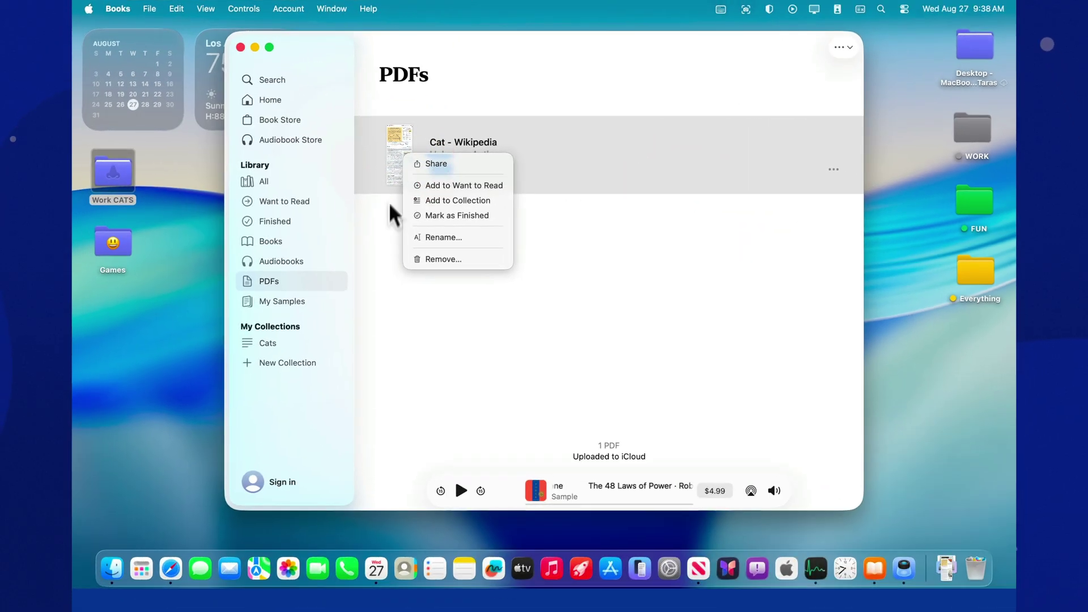
left_click(387, 232)
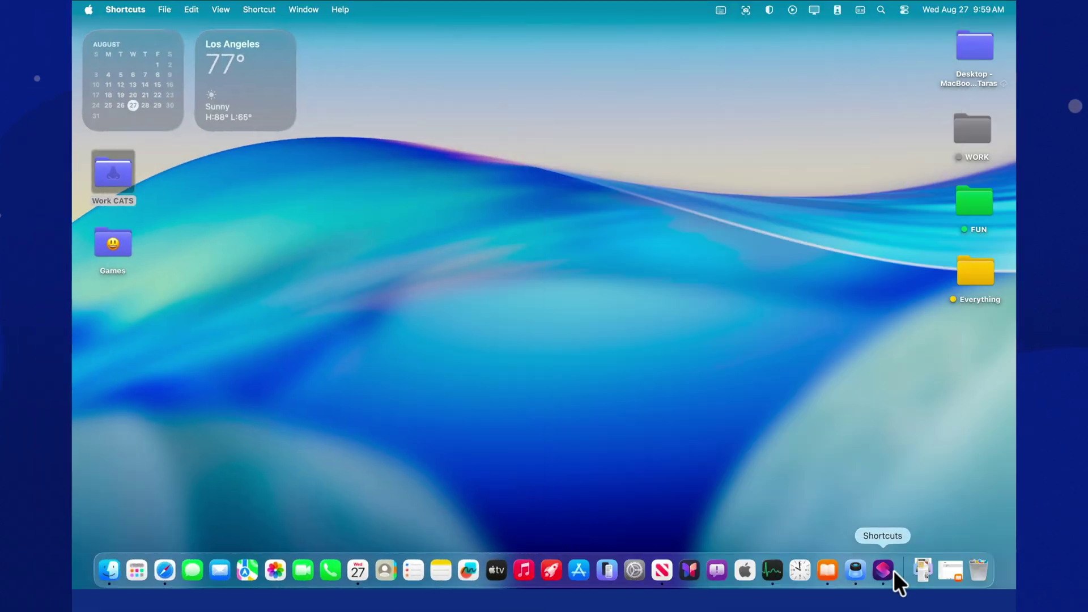
Launch Shortcuts from the Dock, search the Gallery for 'book', then create a shortcut from All Shortcuts
left_click(893, 570)
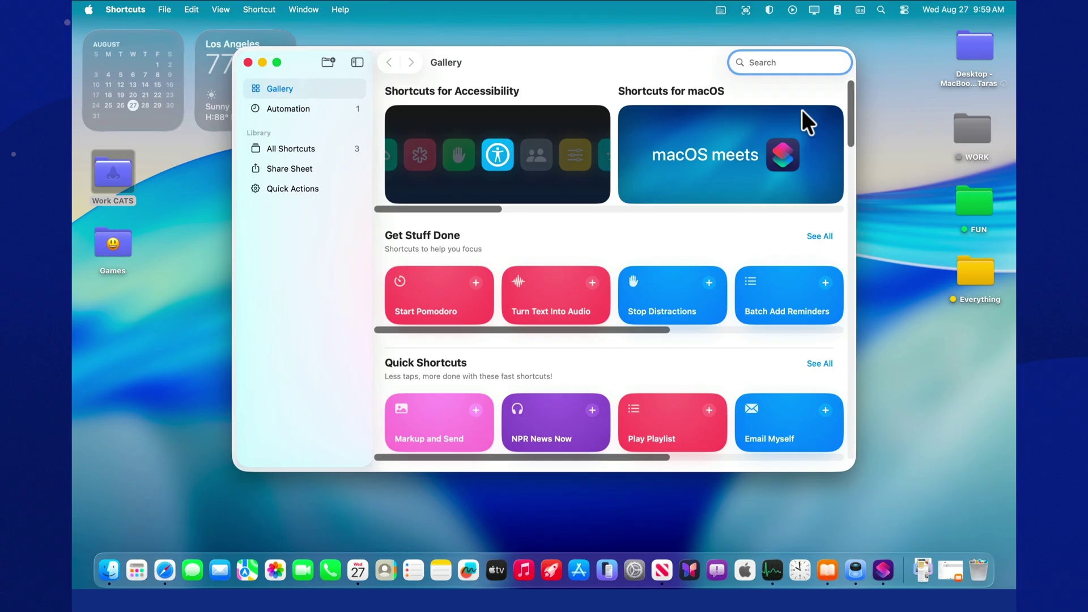
type("book")
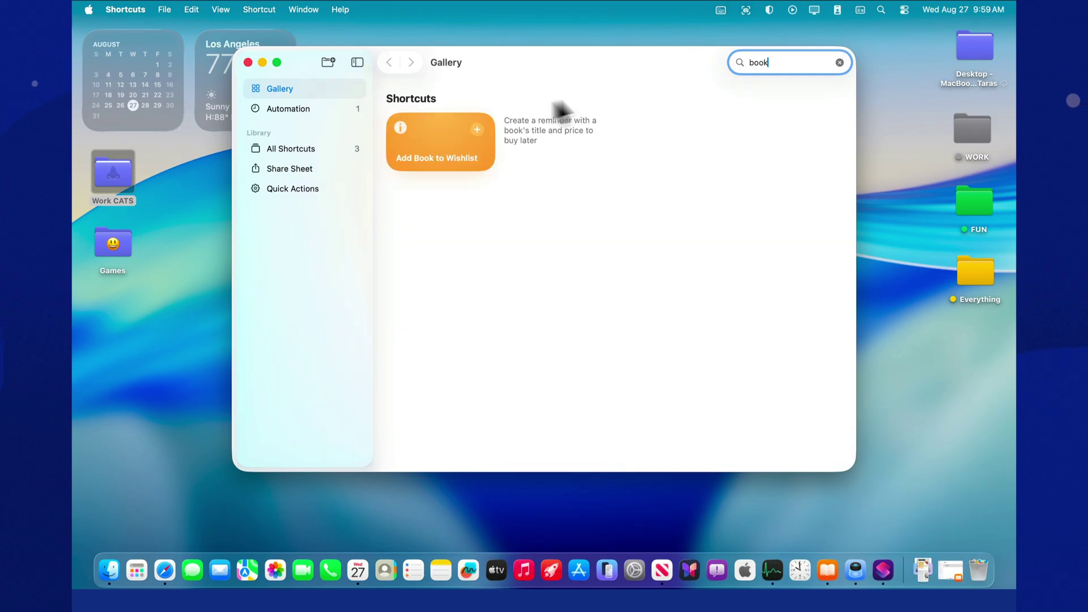
left_click(300, 107)
left_click(287, 148)
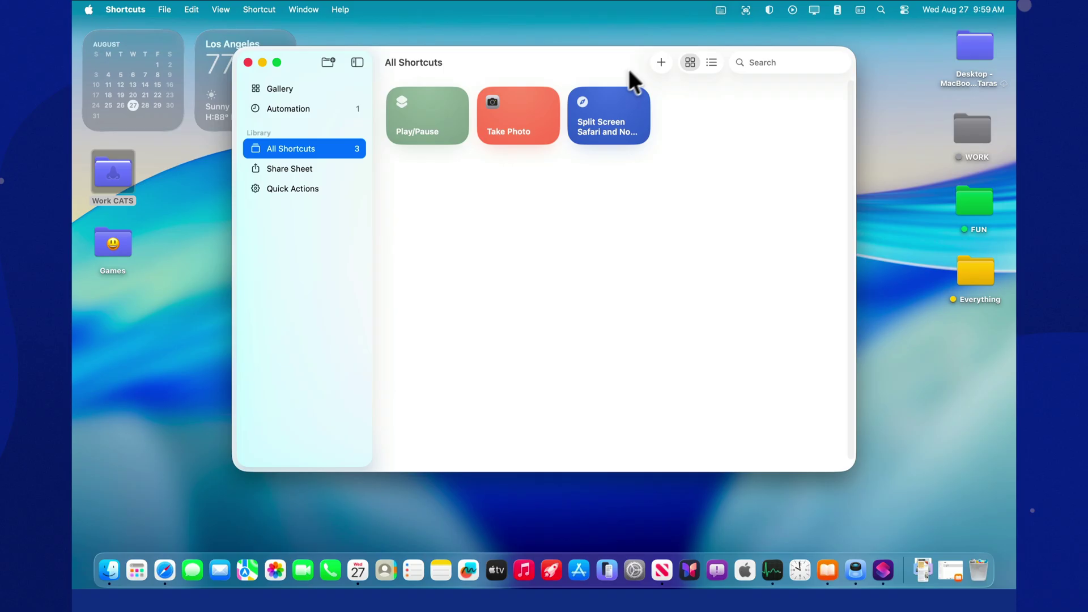
left_click(659, 61)
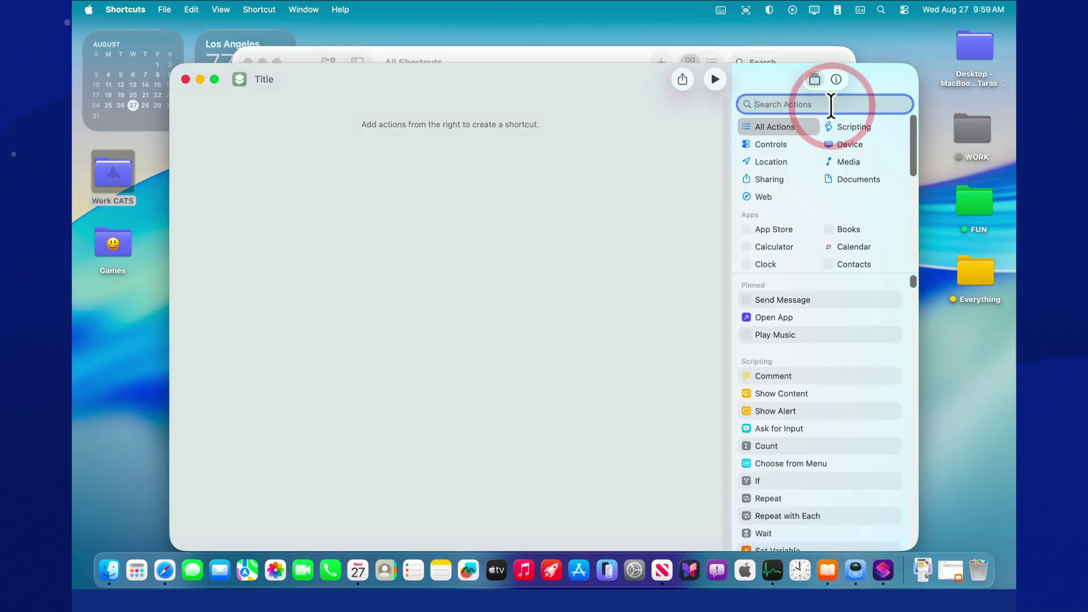
Search the actions for 'book' and add Open Book to the shortcut
type("book")
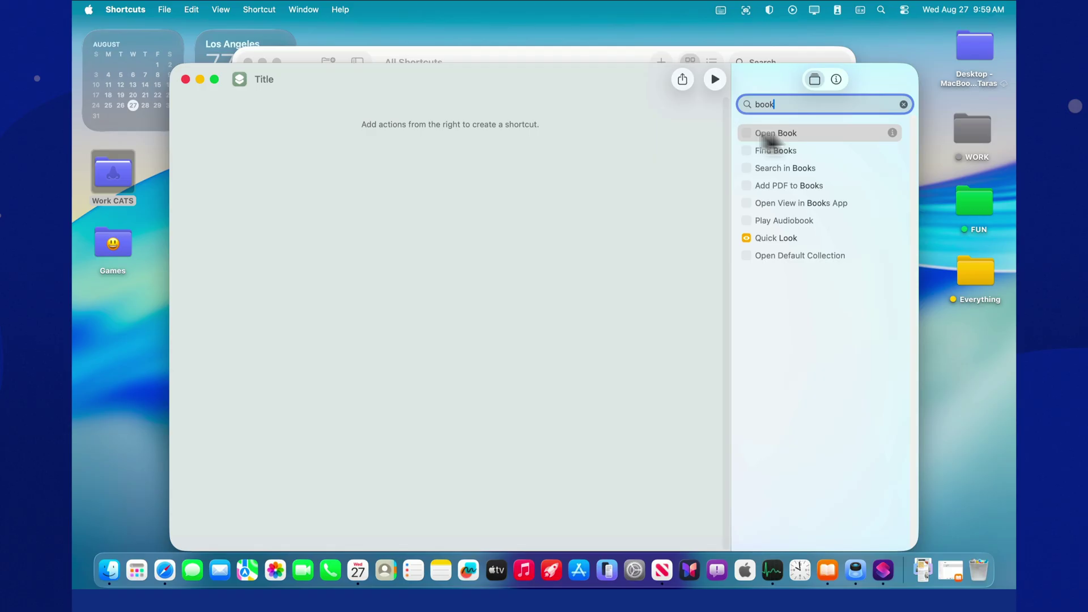
left_click_drag(768, 138, 357, 185)
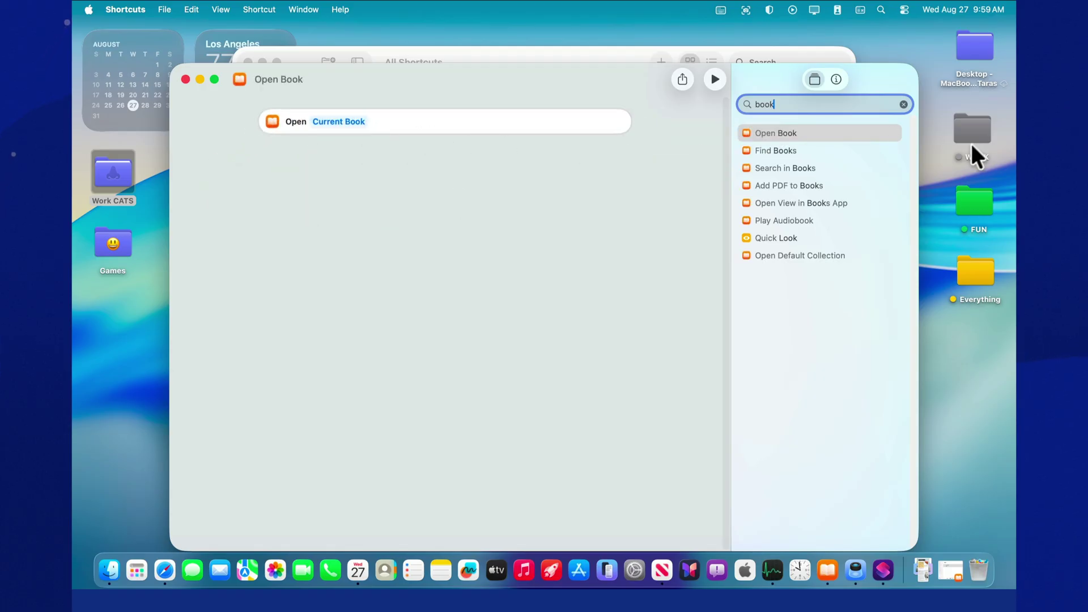
left_click(904, 104)
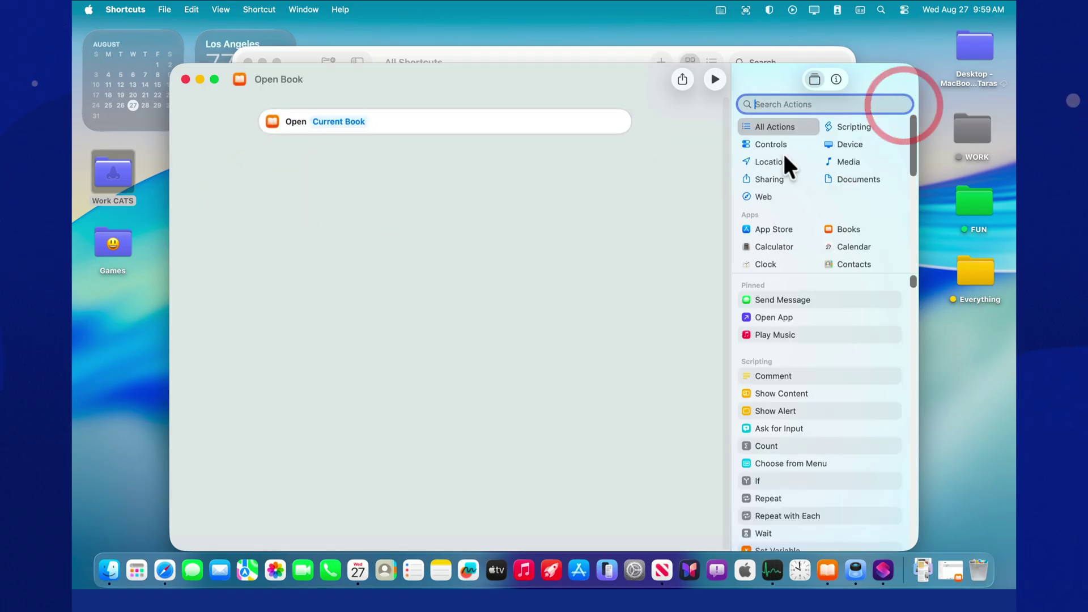
Browse Web, Device and Controls actions and add Set Brightness below Open Book
left_click(772, 197)
left_click(854, 144)
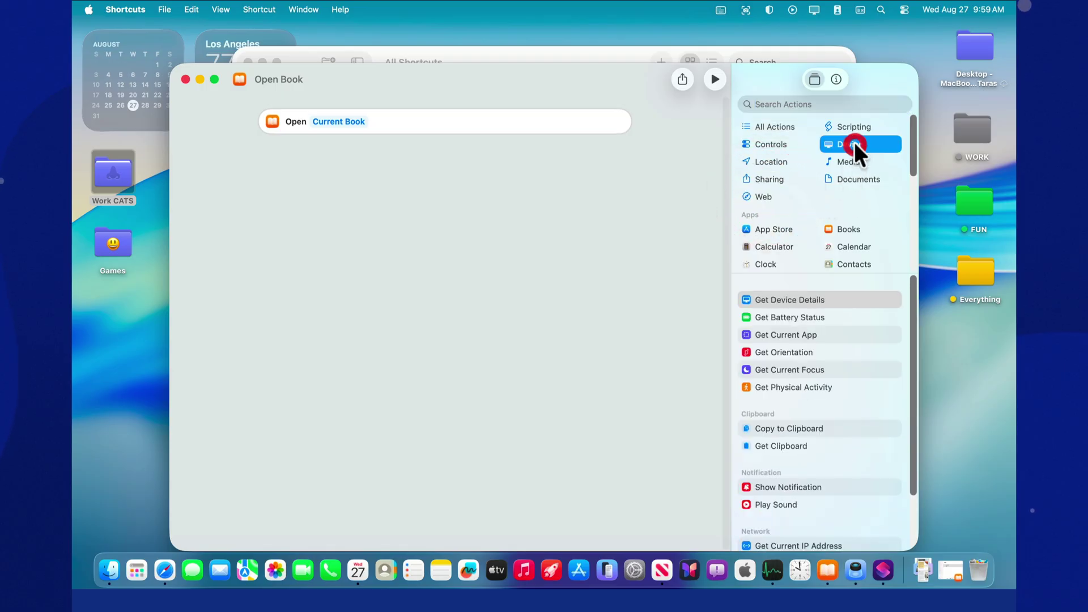
left_click(770, 144)
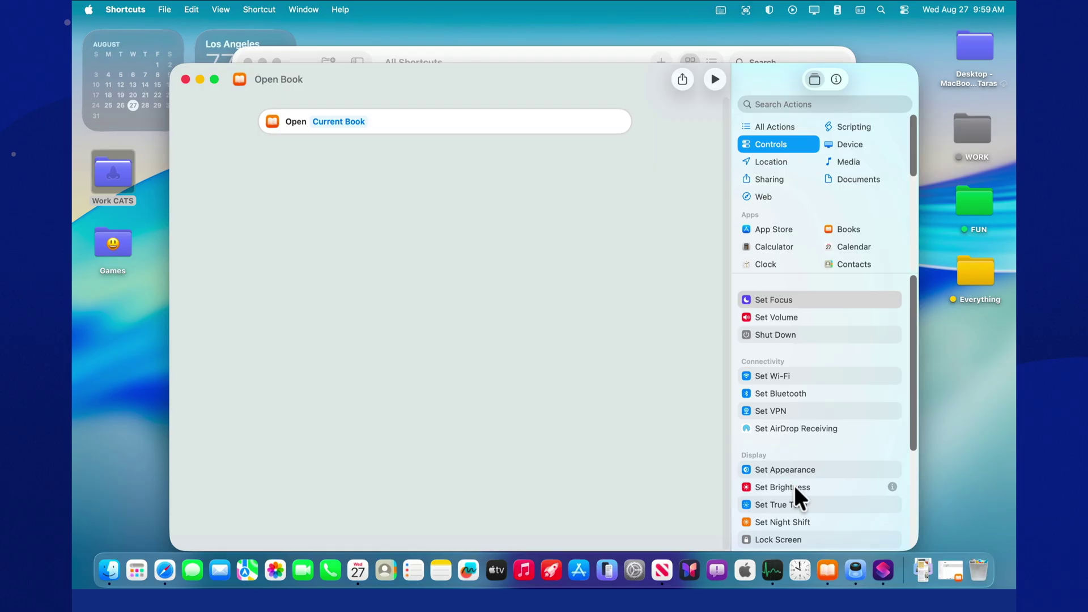
left_click_drag(794, 484, 464, 226)
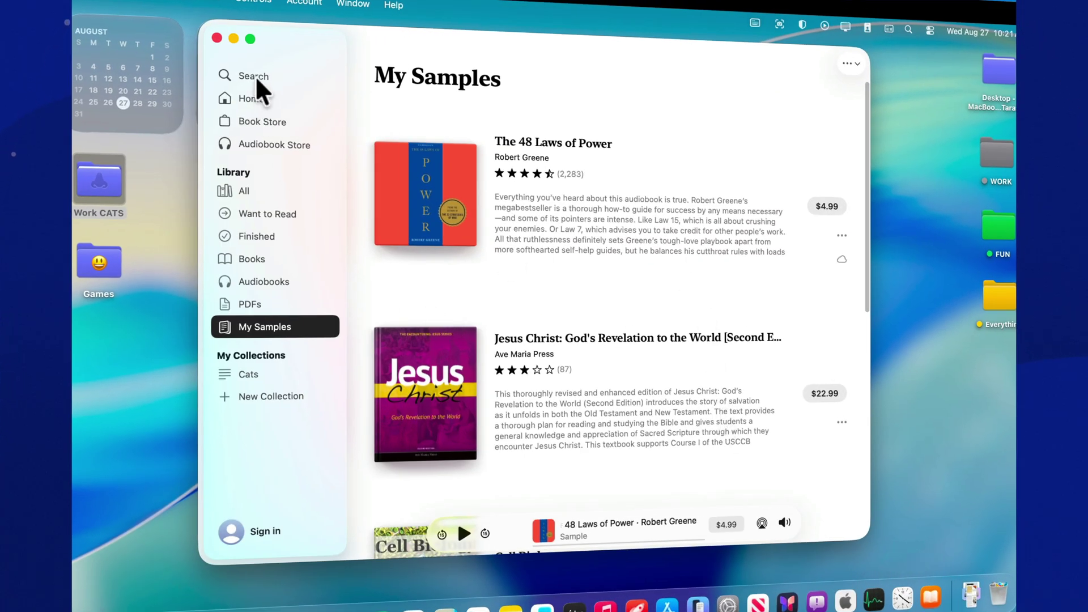
Visit Search, Home, both stores, each library section, PDFs and My Samples, ending on Cats
left_click(255, 76)
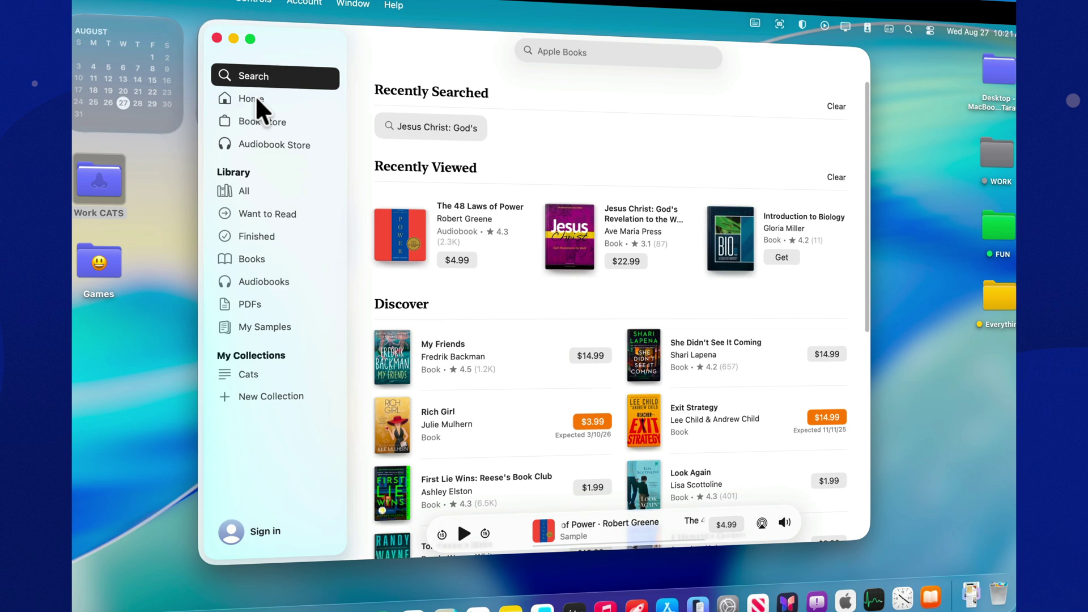
left_click(255, 95)
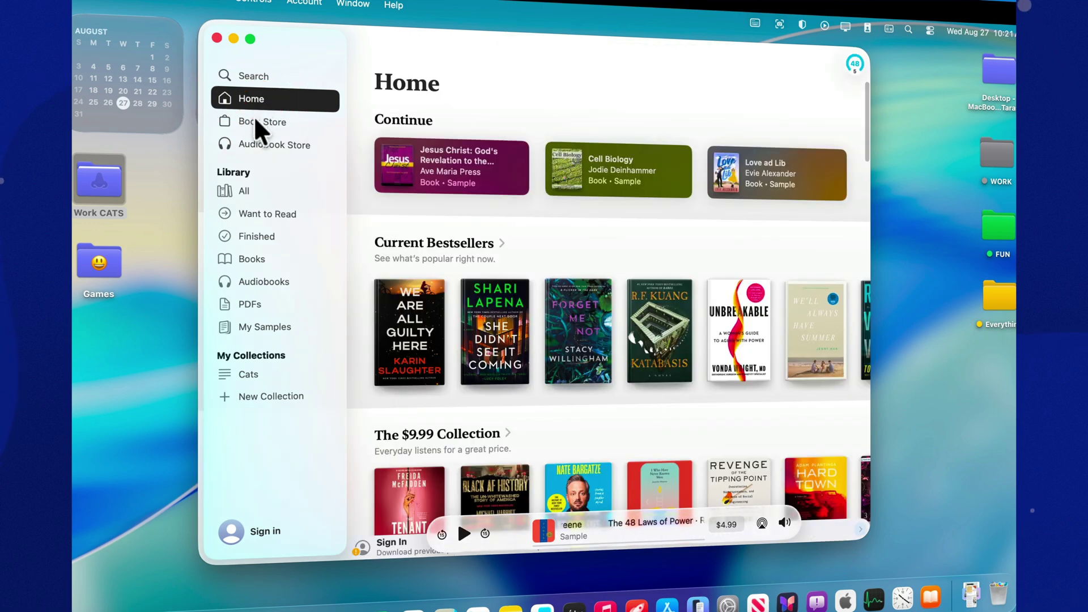
left_click(255, 120)
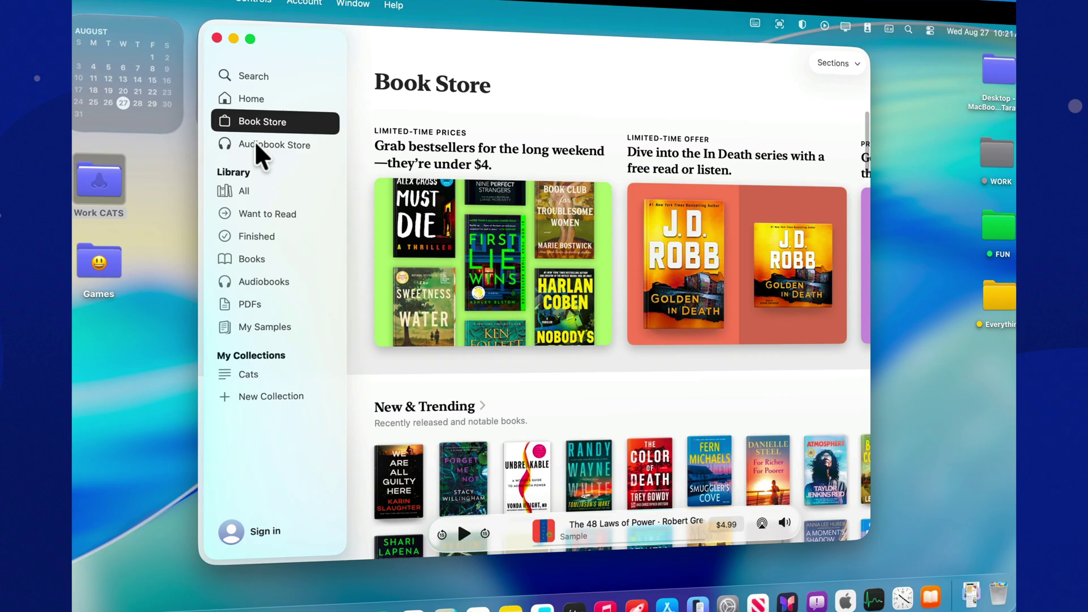
left_click(256, 145)
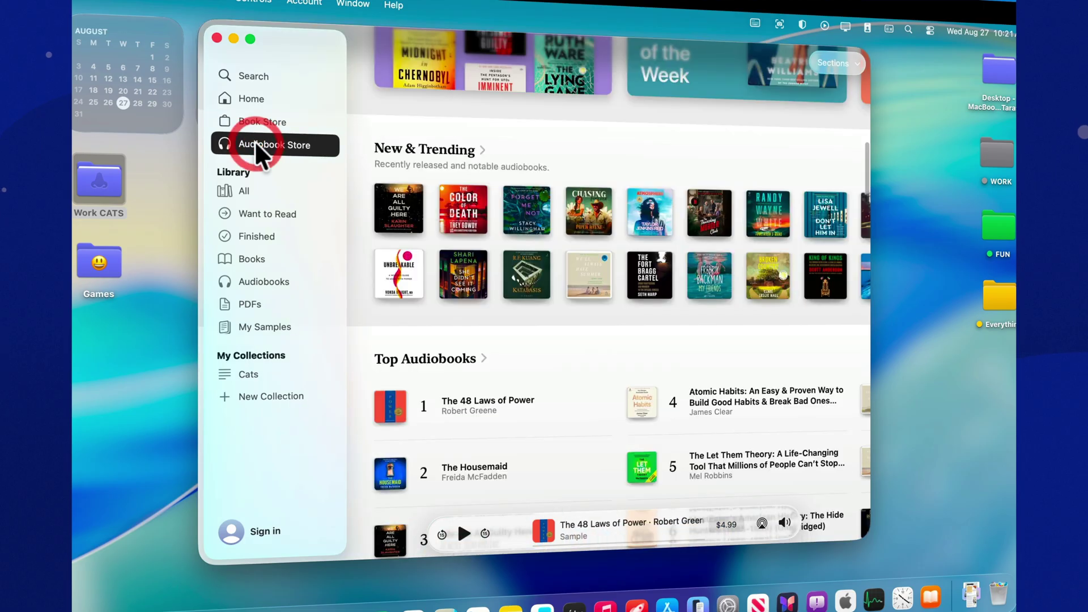
left_click(250, 193)
left_click(255, 215)
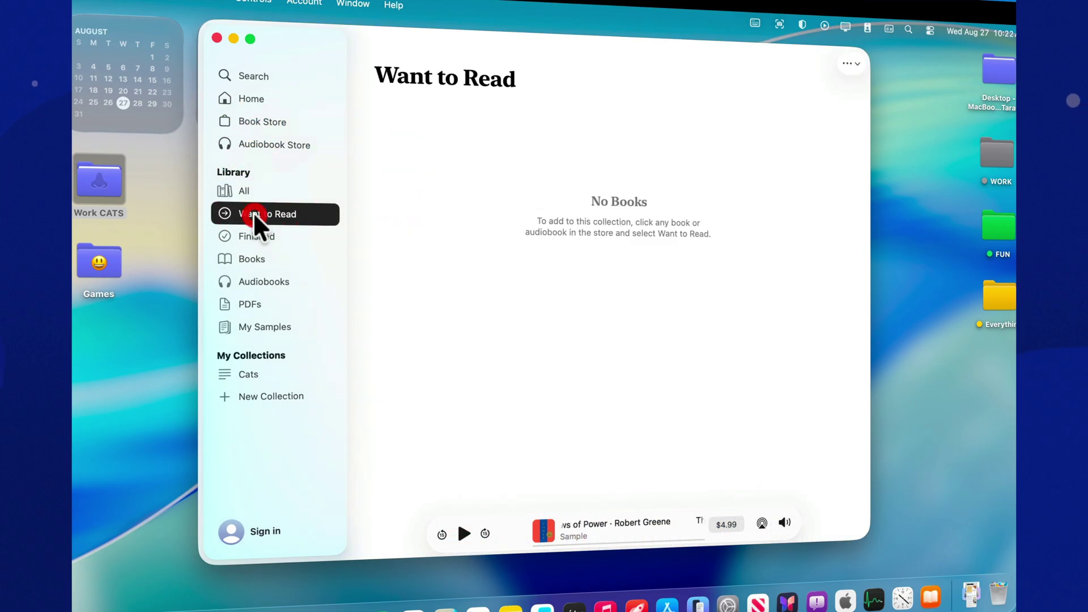
left_click(255, 236)
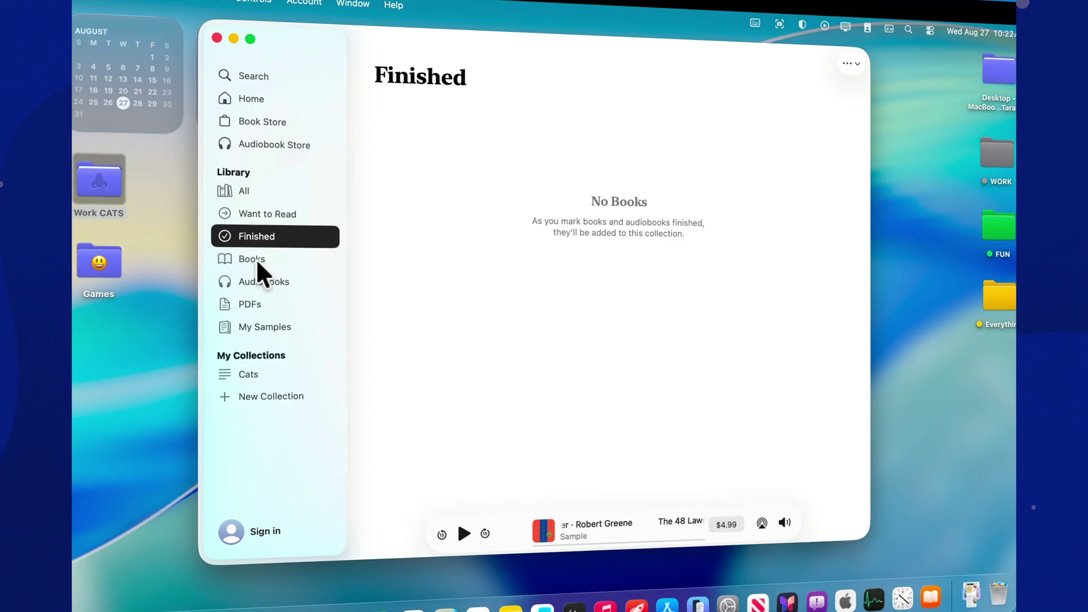
left_click(258, 261)
left_click(260, 283)
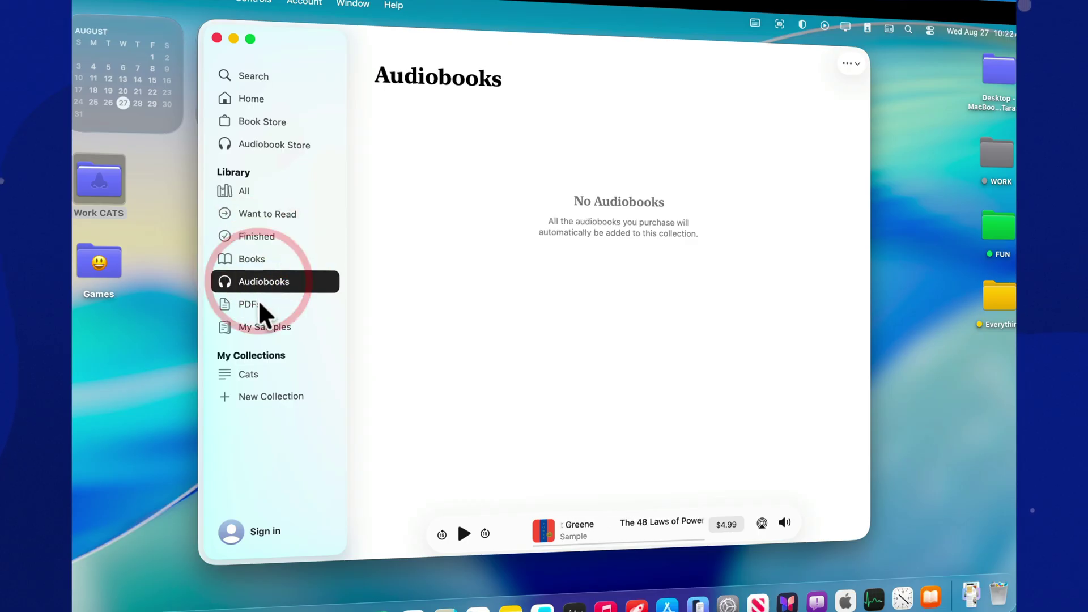
left_click(261, 307)
left_click(254, 327)
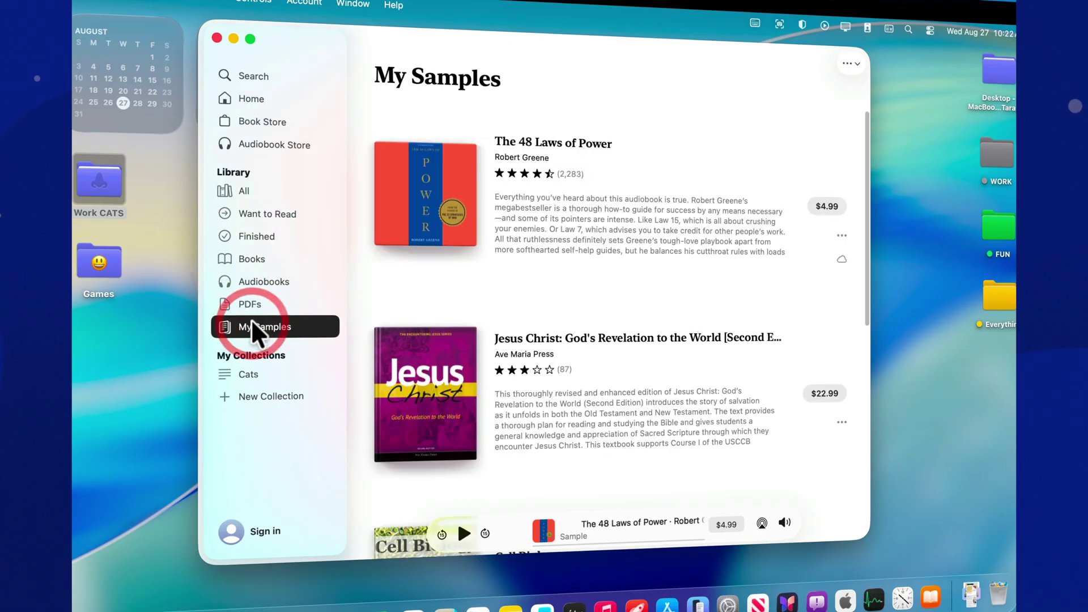
left_click(258, 374)
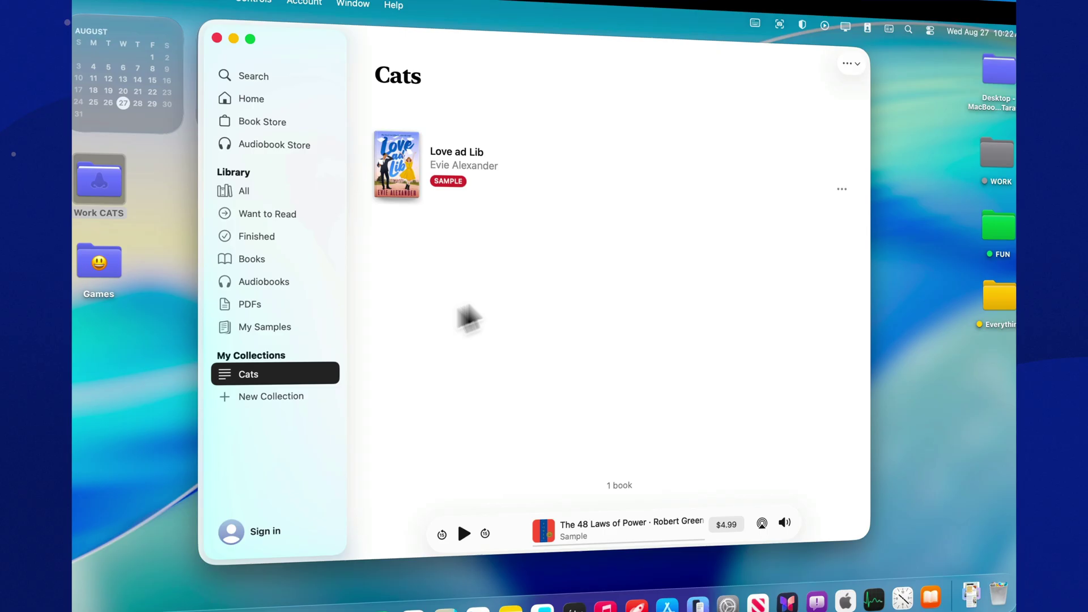